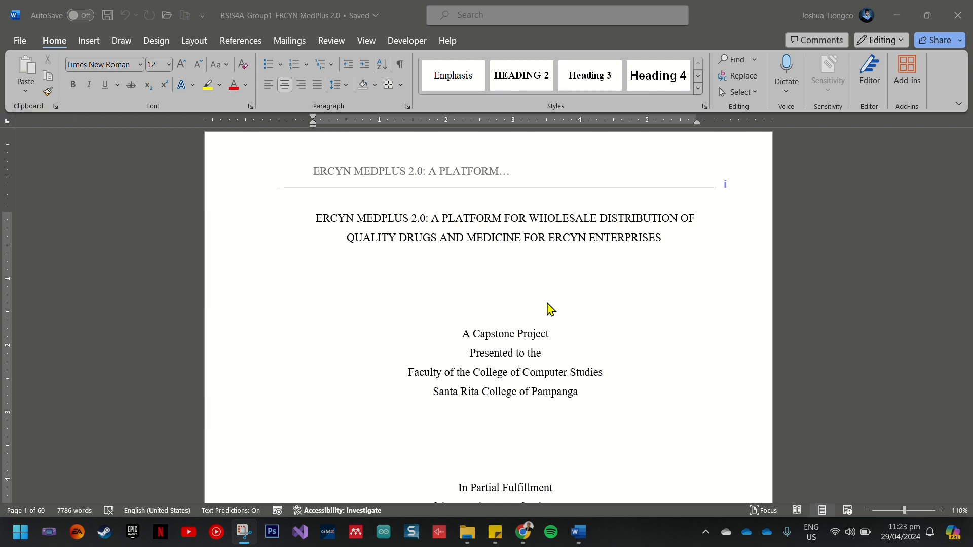
- Switch to Chrome and open Scribbr's "How to Cite in APA Format (7th edition)" guide from the search results
click(523, 532)
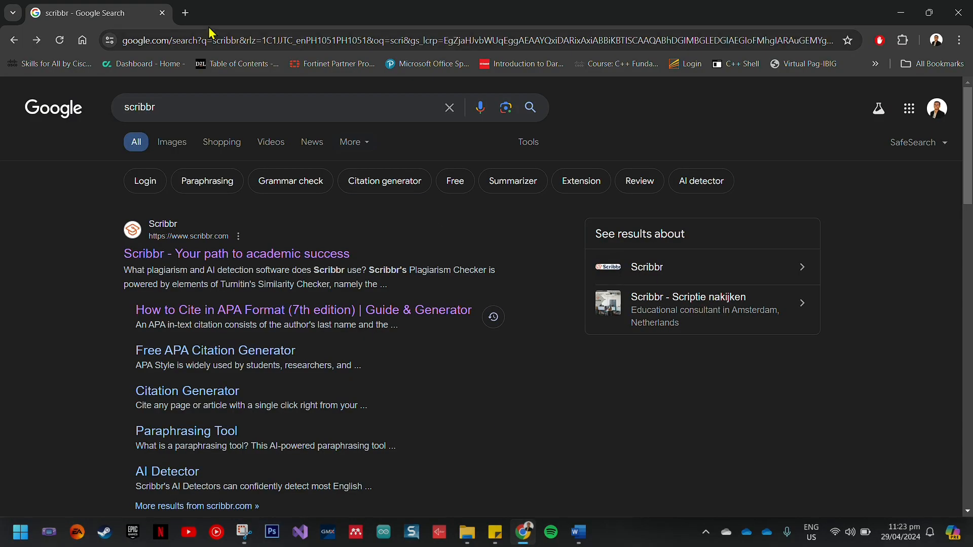
click(203, 262)
click(14, 41)
click(248, 317)
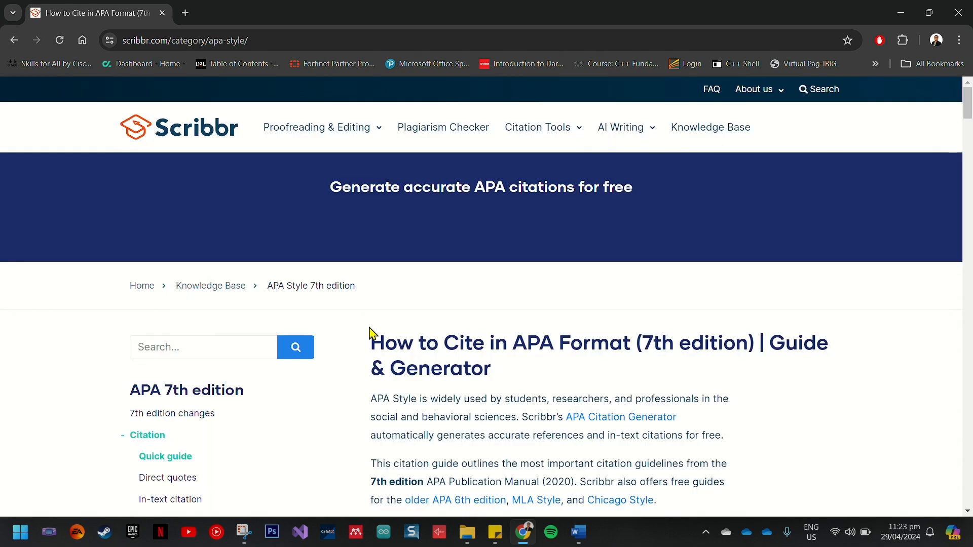
- Open the Running head article under Paper format and examine its Microsoft Word setup instructions
scroll(471, 346, down, 5)
scroll(471, 346, down, 3)
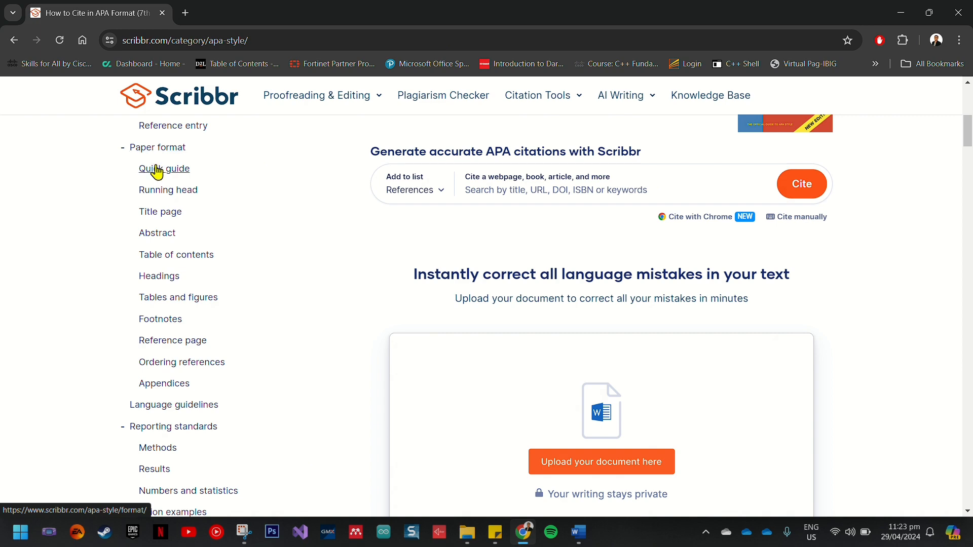
click(167, 190)
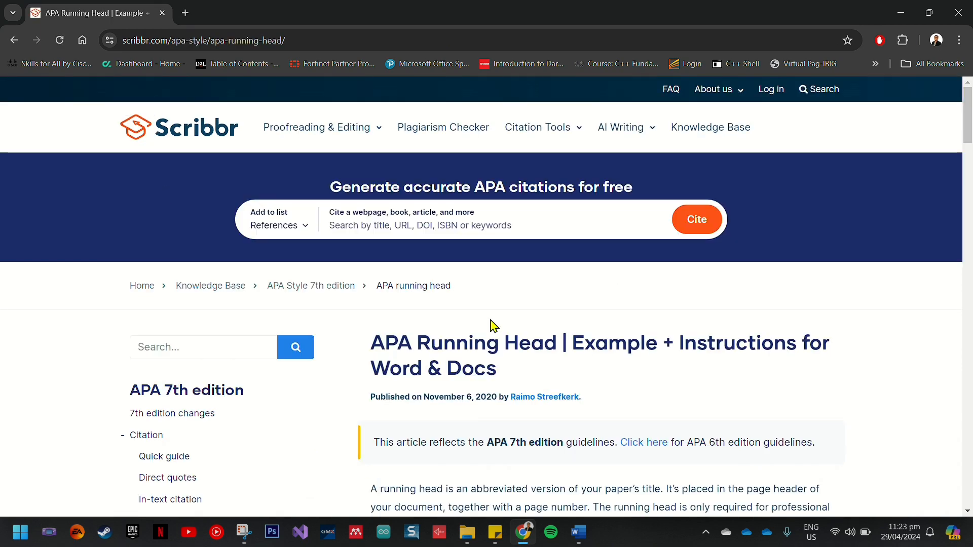
scroll(491, 321, down, 14)
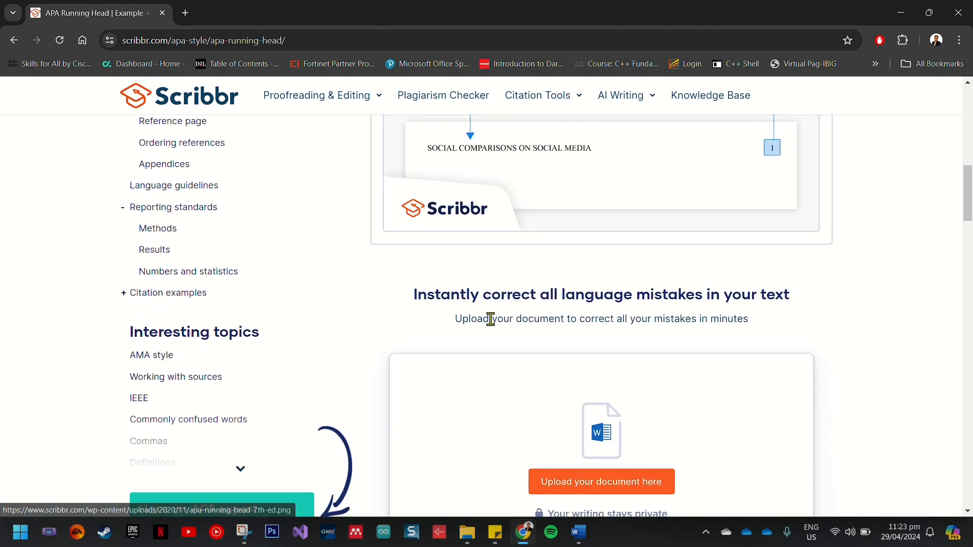
scroll(491, 319, down, 12)
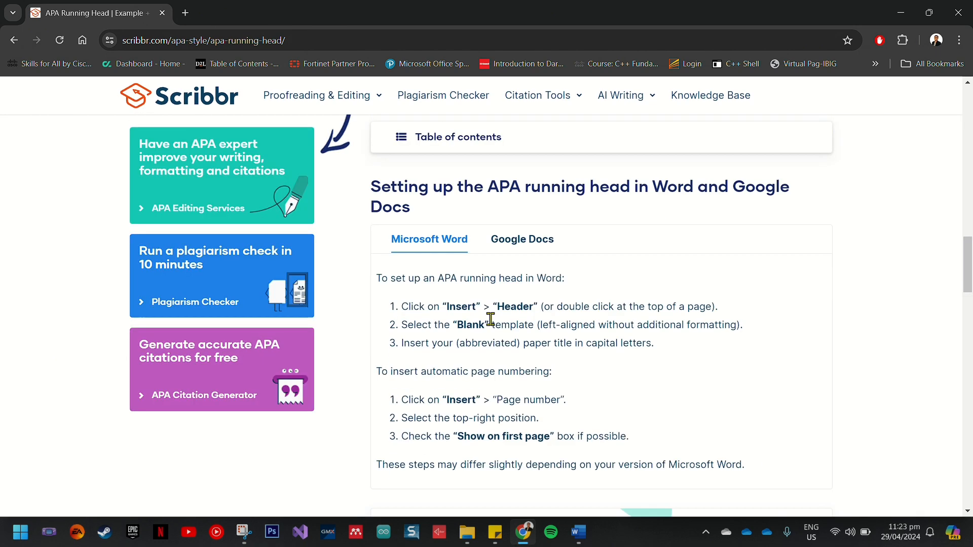
scroll(491, 320, down, 1)
scroll(491, 326, up, 1)
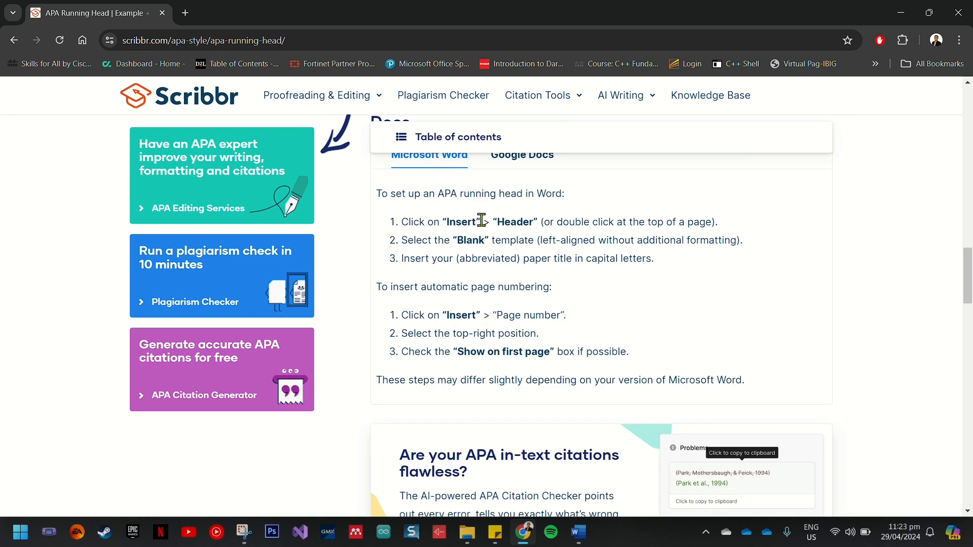
- Examine the rules and both examples for abbreviating long titles for the running head
scroll(494, 324, down, 7)
scroll(522, 310, down, 3)
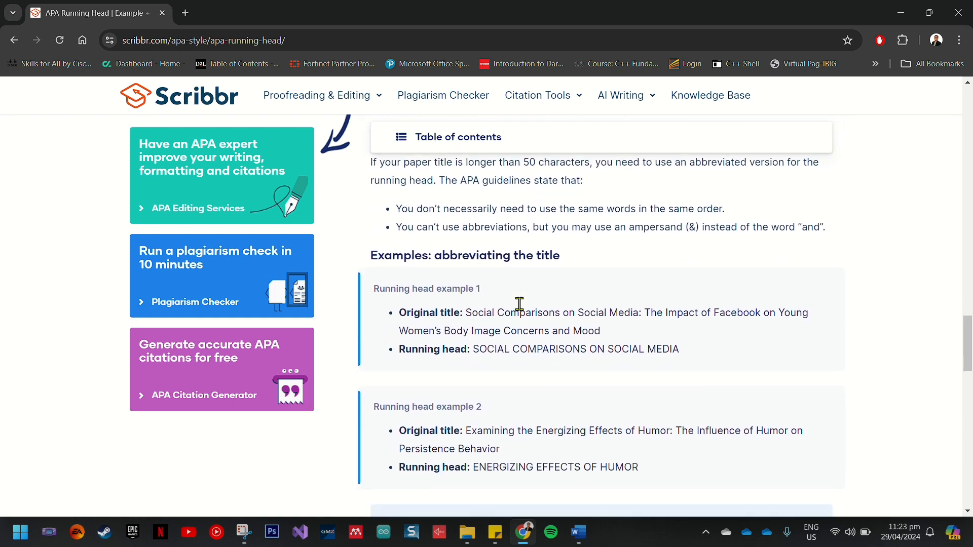
scroll(476, 226, up, 1)
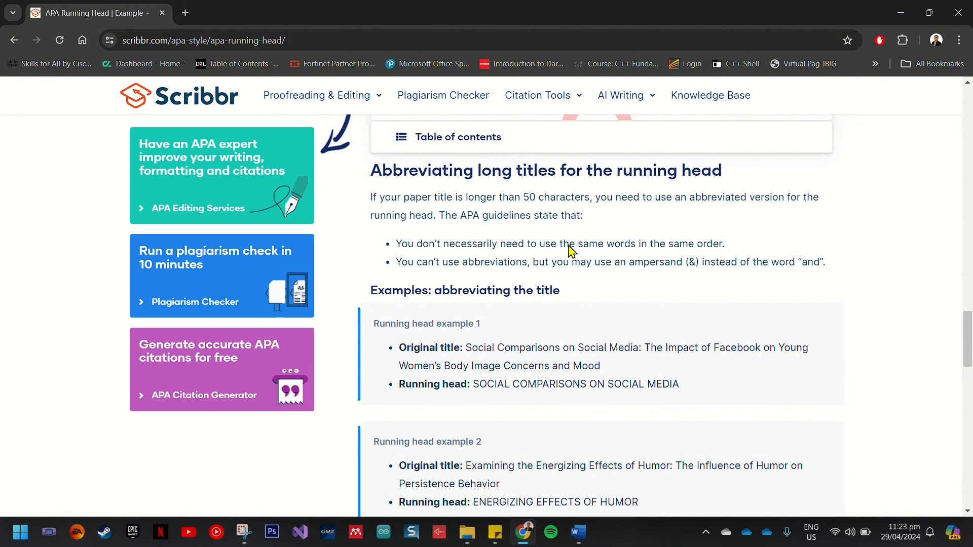
scroll(595, 294, down, 1)
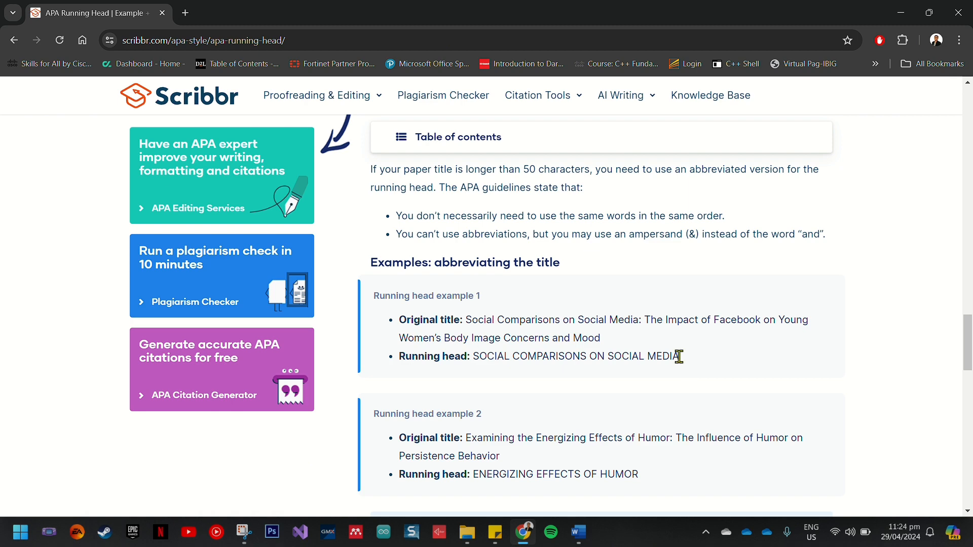
scroll(679, 357, down, 4)
scroll(697, 366, down, 2)
scroll(694, 365, up, 4)
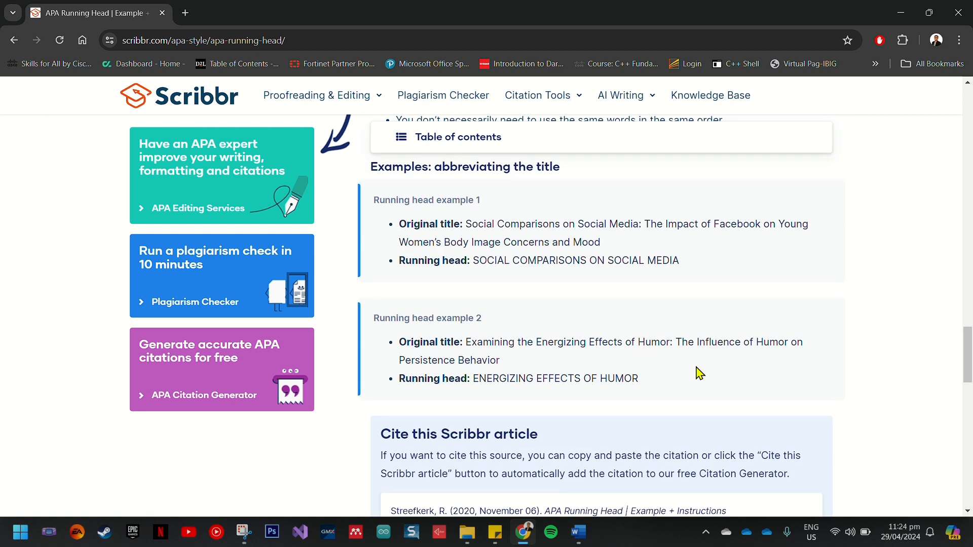
scroll(700, 374, up, 1)
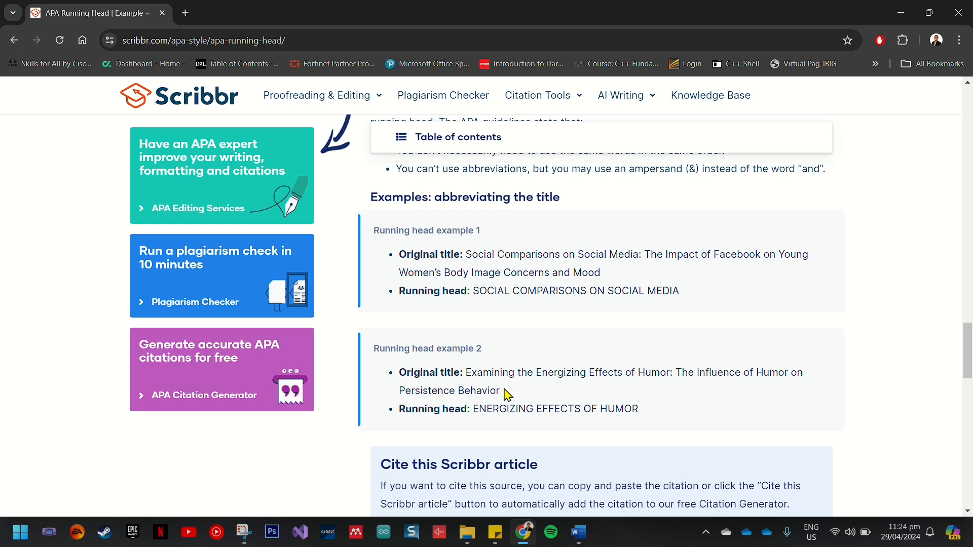
- Switch to Word and open the first page's header with the running head for editing
click(578, 532)
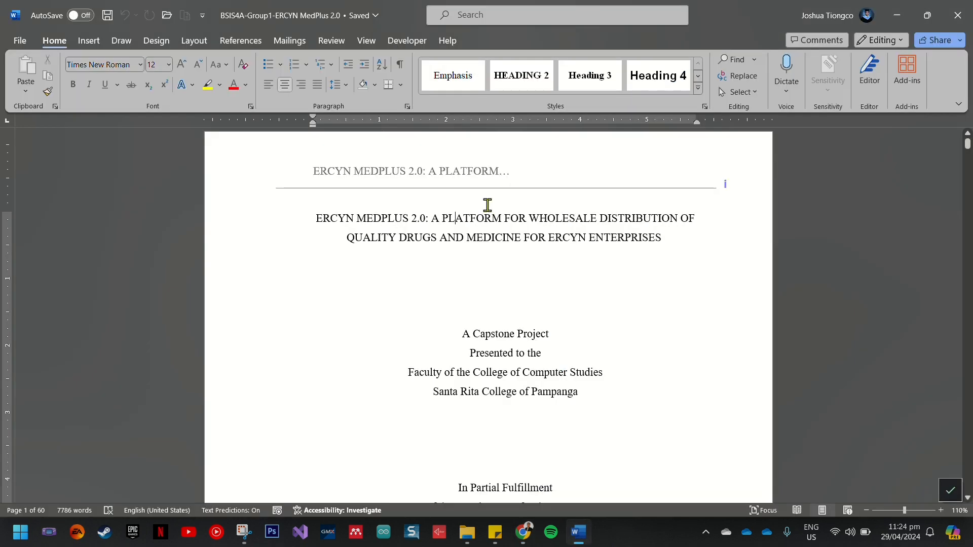
click(432, 218)
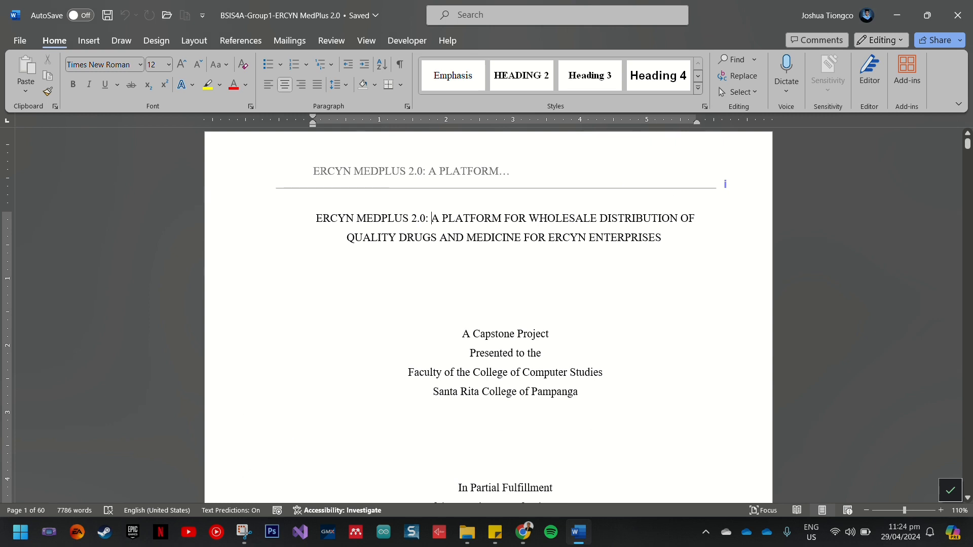
double_click(436, 169)
double_click(456, 289)
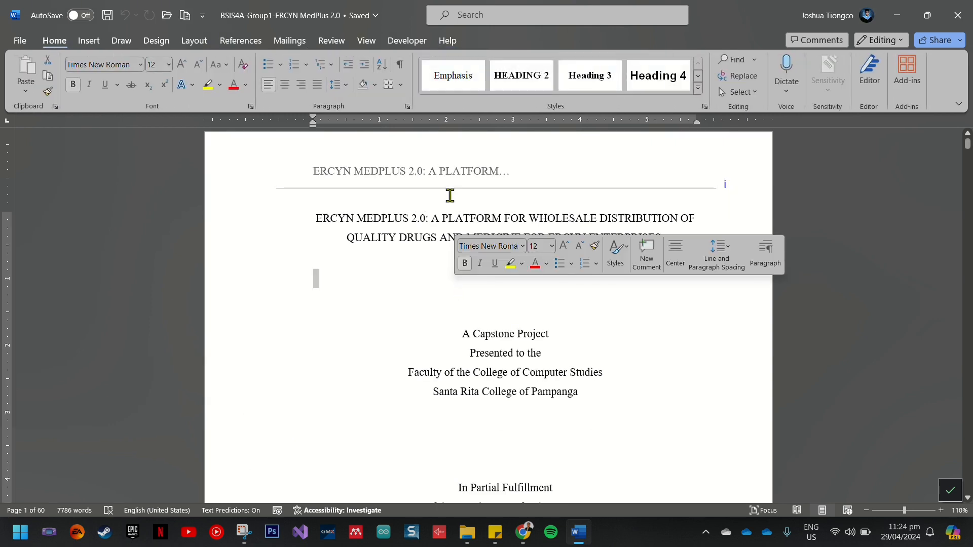
click(428, 169)
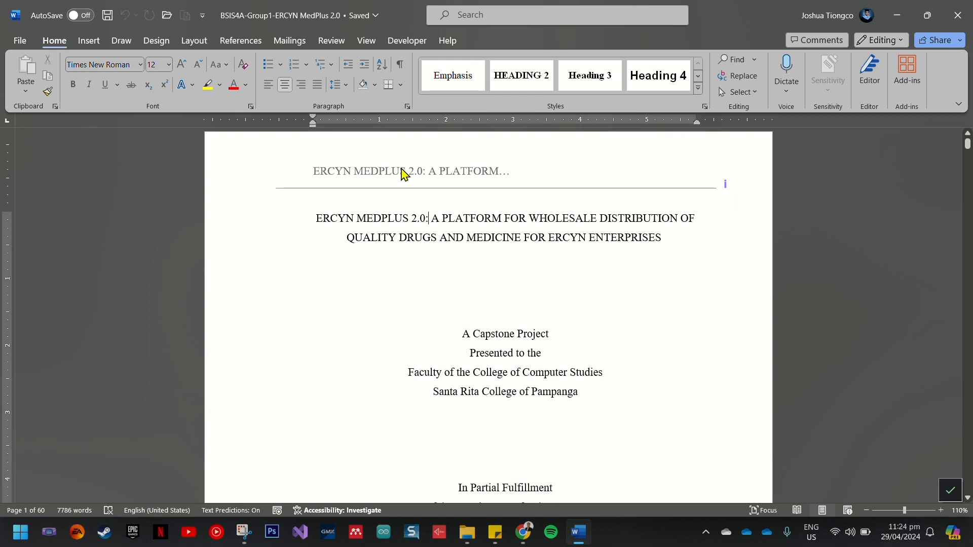
scroll(408, 205, up, 1)
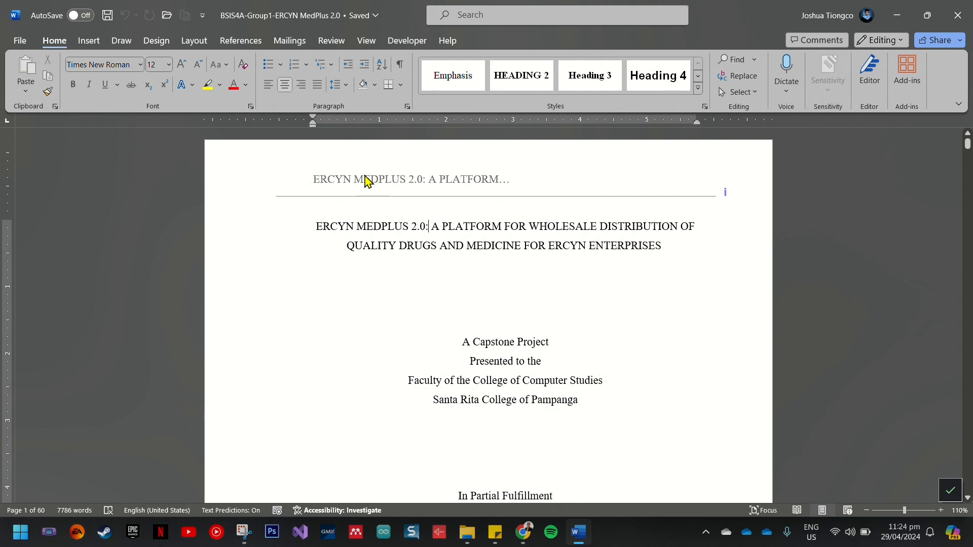
scroll(473, 275, up, 1)
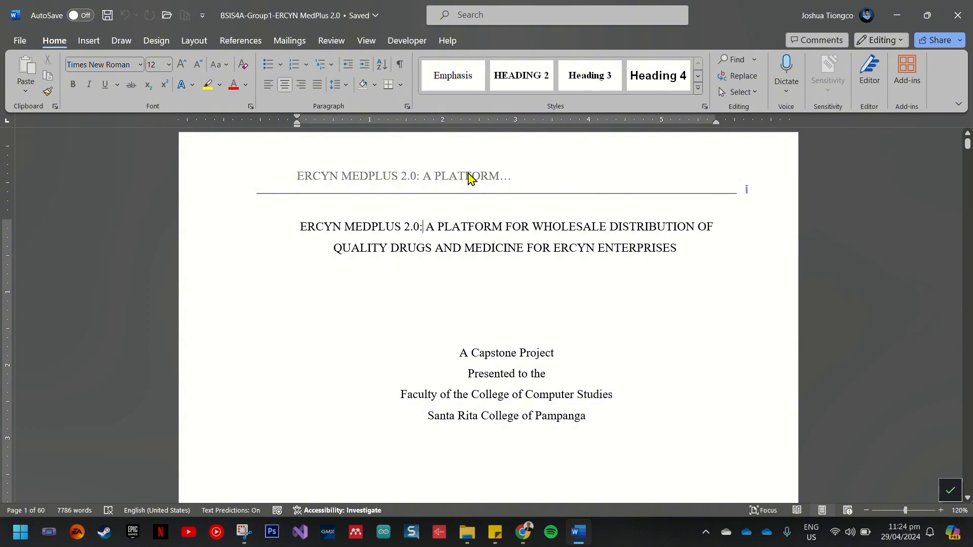
double_click(451, 179)
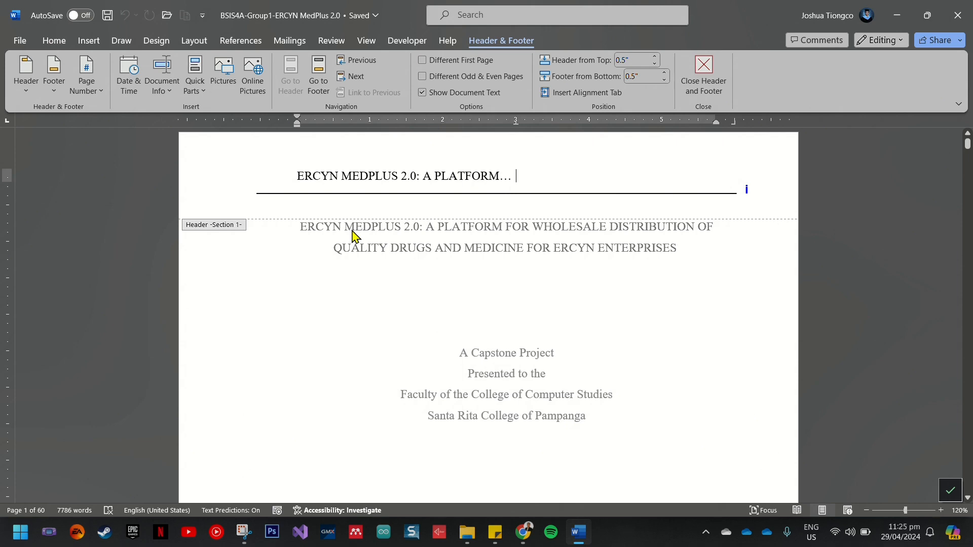
- Switch to Chrome and open Scribbr's Title page article under Paper format
click(524, 532)
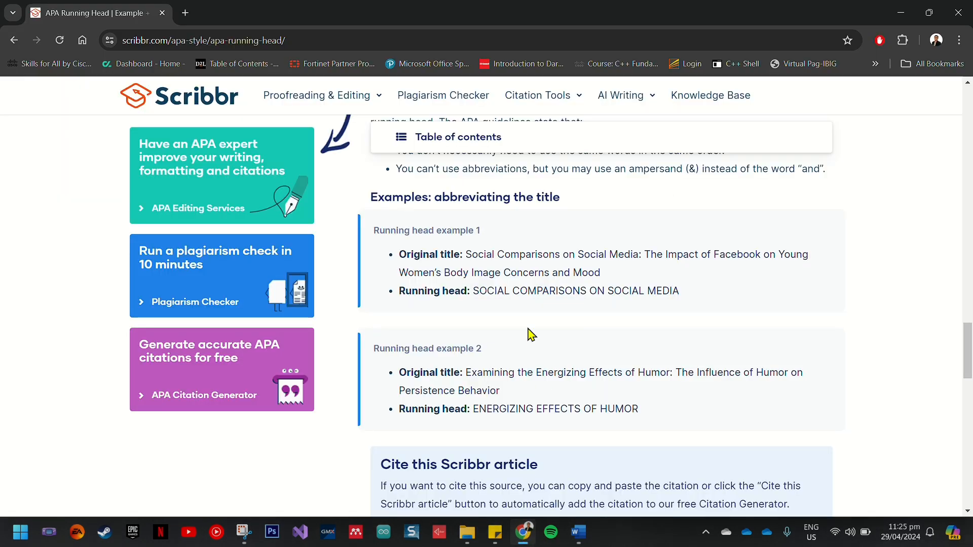
scroll(524, 341, down, 1)
scroll(524, 334, up, 12)
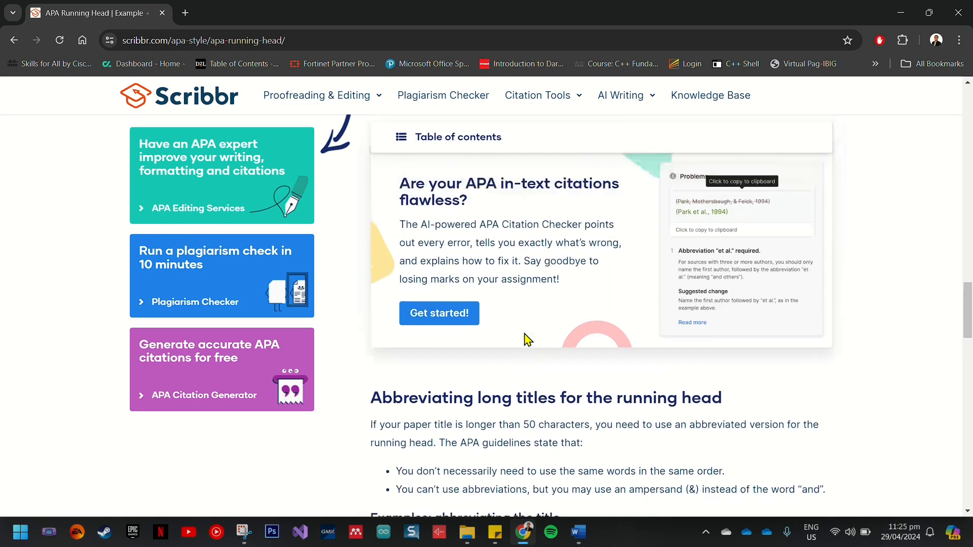
scroll(276, 311, up, 10)
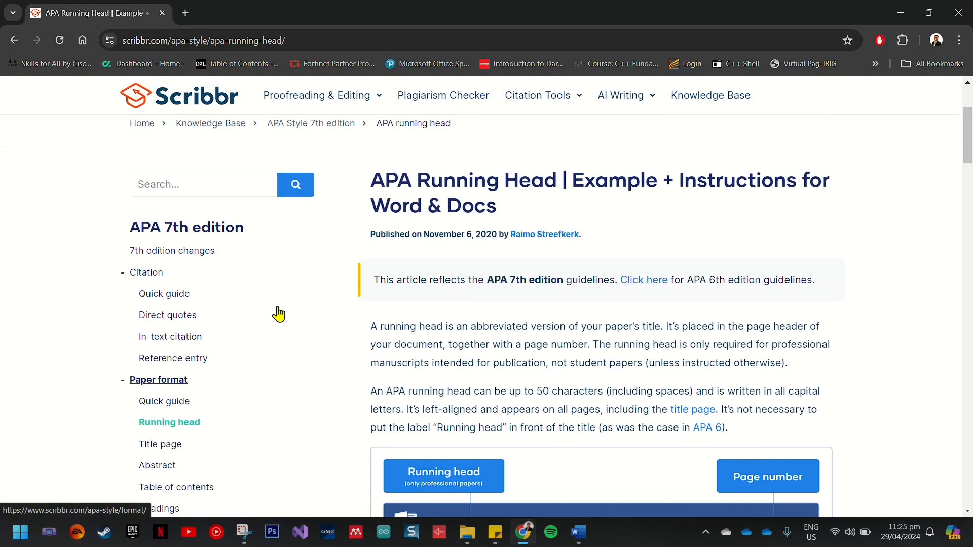
click(161, 445)
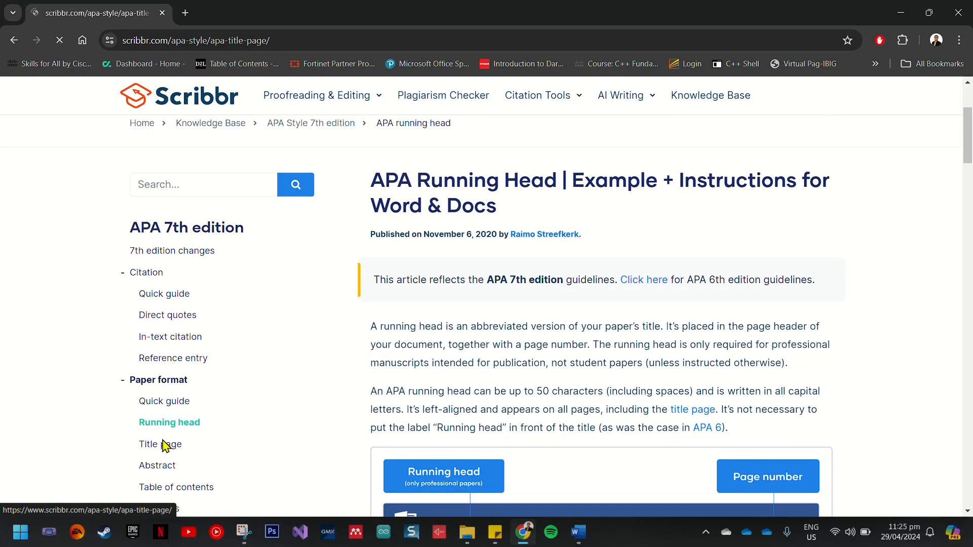
- Examine the student and professional title page examples, enlarging the student version
scroll(399, 375, down, 7)
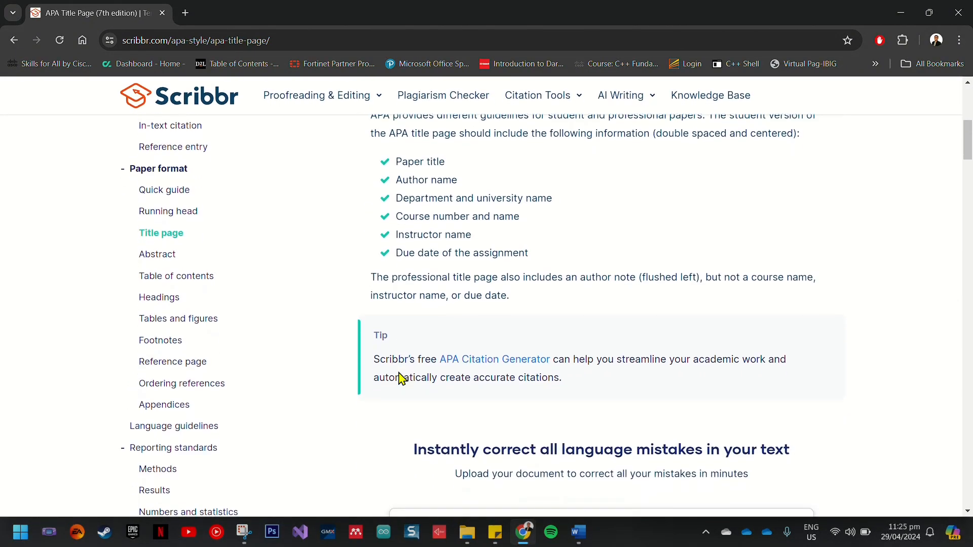
scroll(603, 347, down, 10)
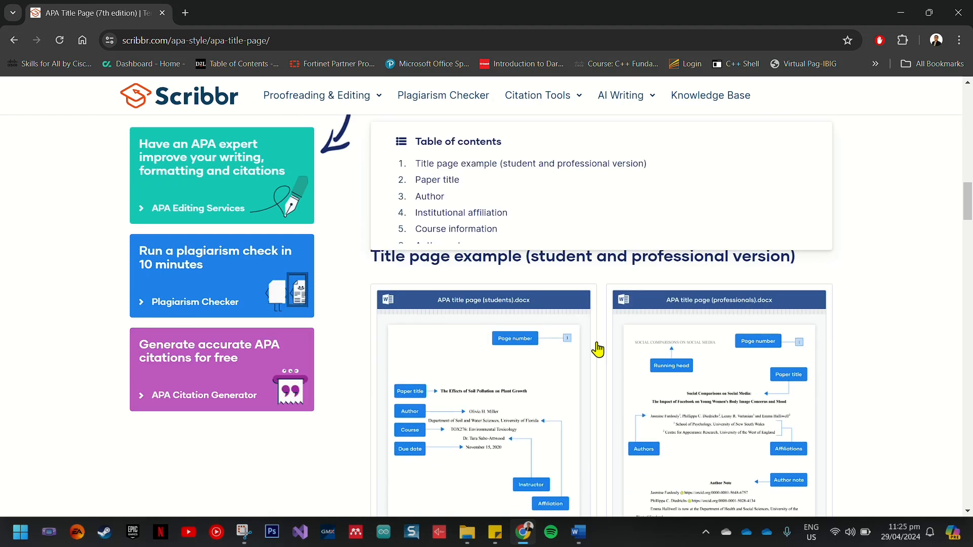
scroll(598, 350, down, 3)
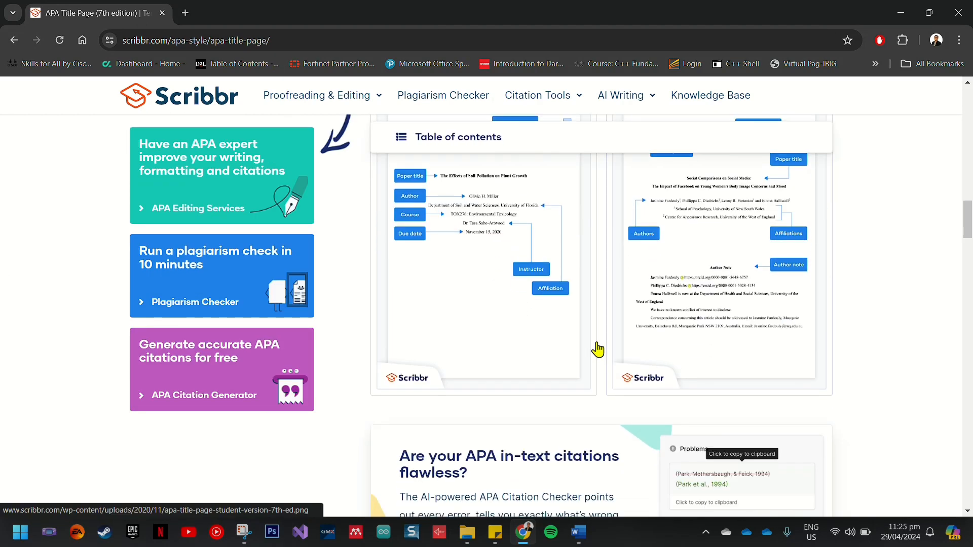
scroll(514, 332, up, 1)
click(515, 331)
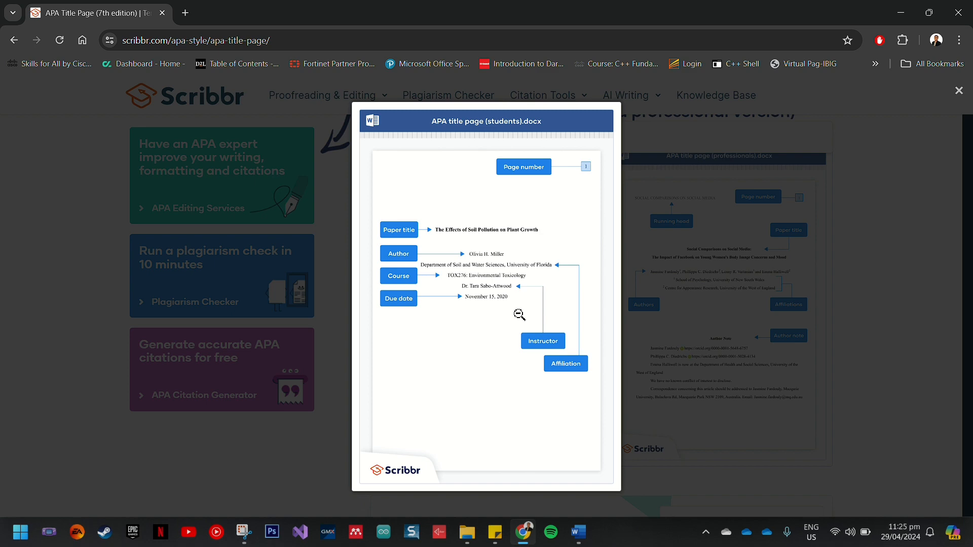
click(480, 249)
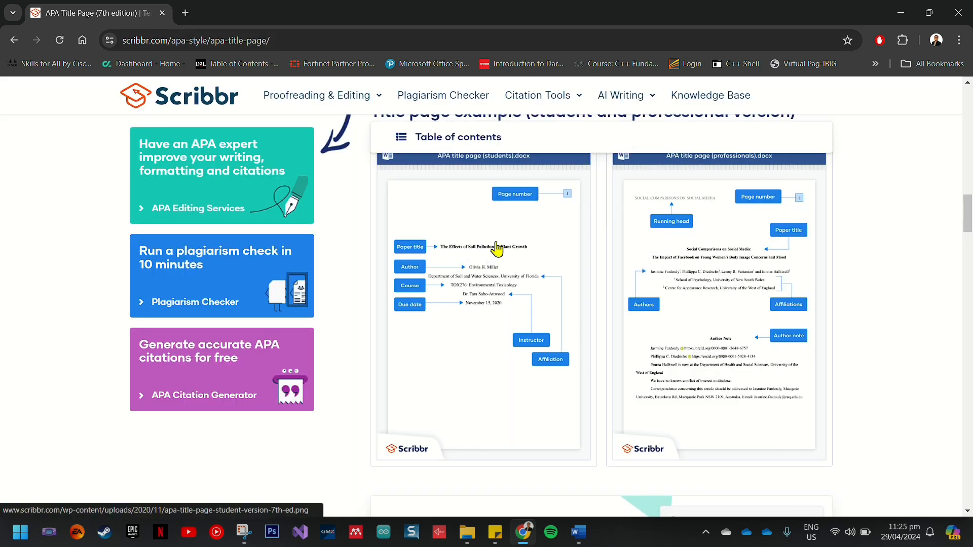
click(499, 268)
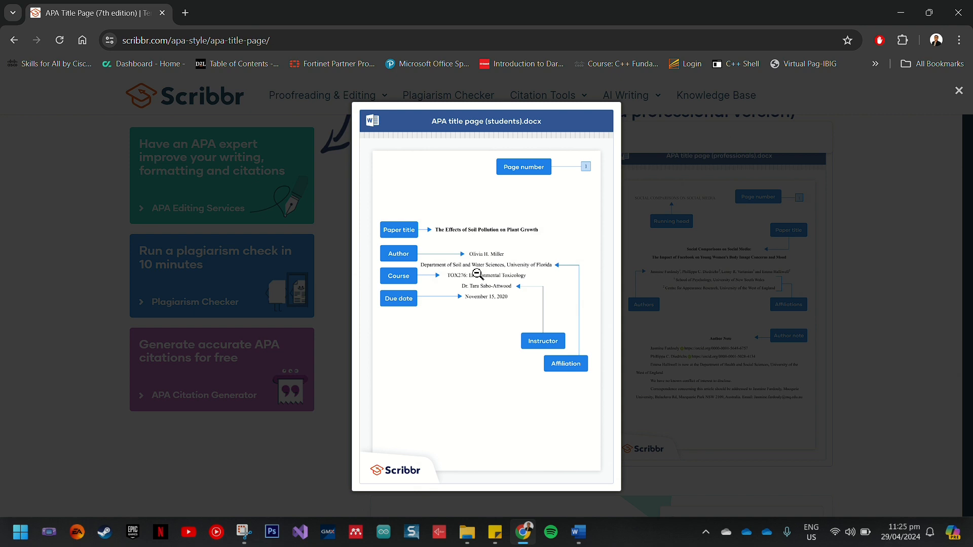
- Switch to Word, leave header editing and highlight ERCYN at the start of the paper title
click(578, 532)
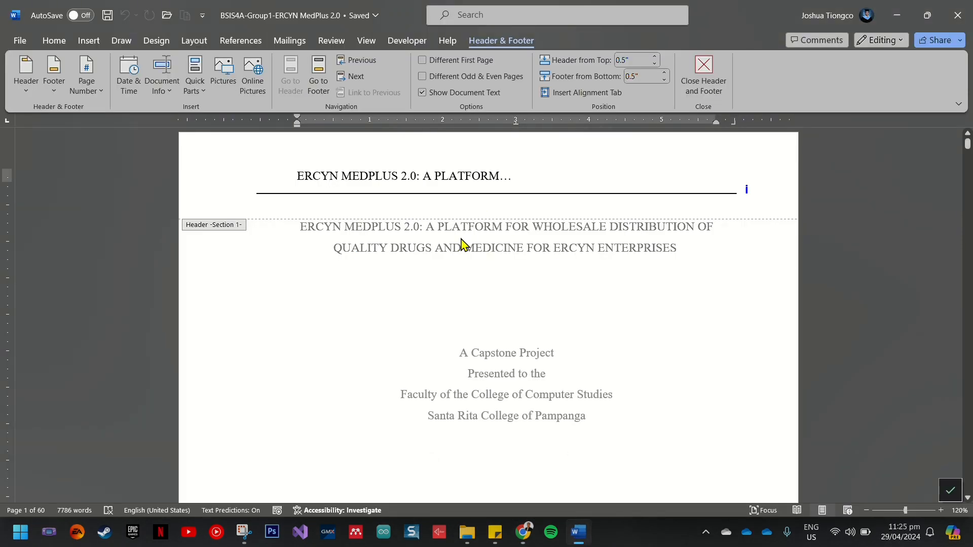
double_click(461, 244)
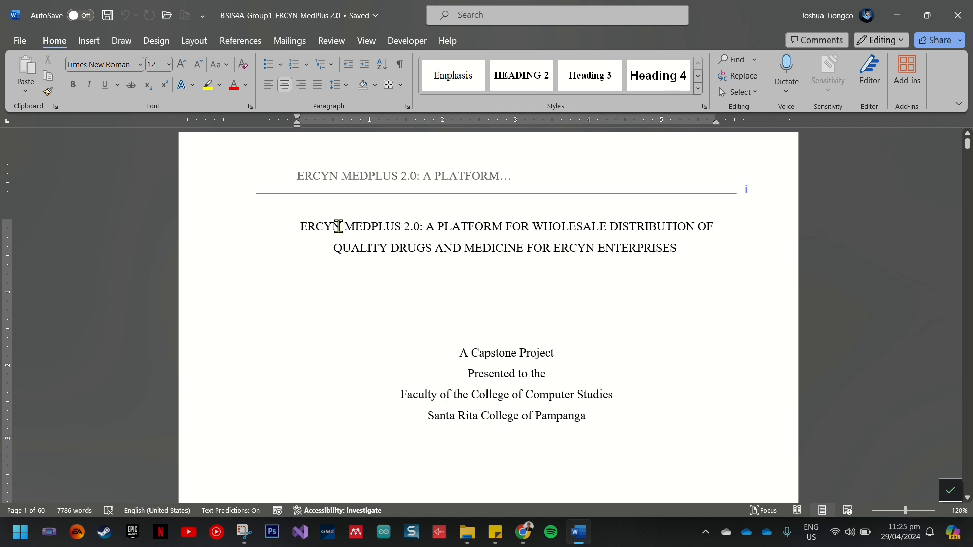
drag(339, 227, 298, 227)
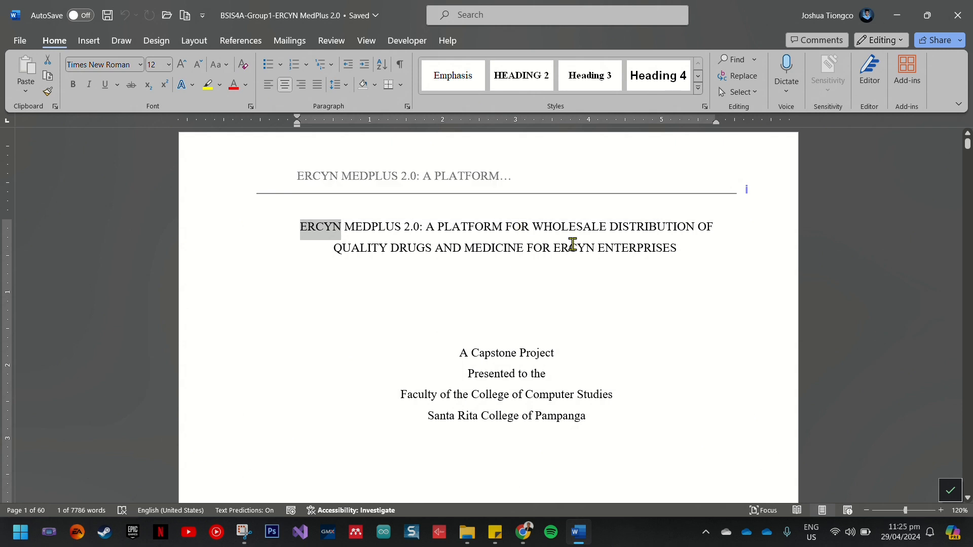
click(572, 245)
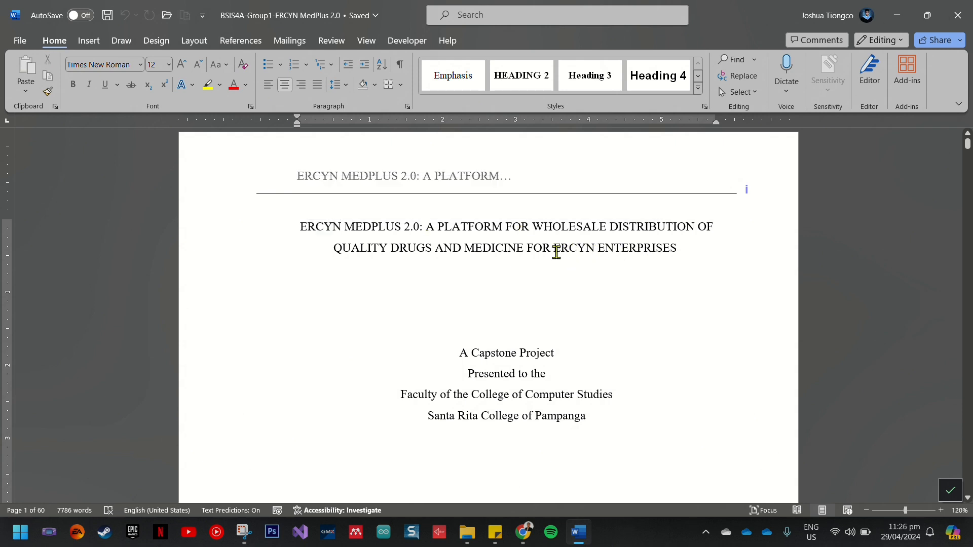
- Erase all but the first letter of the paper title's last word and retype it as ENTERPRISES
drag(558, 247, 644, 257)
click(650, 258)
key(BackSpace)
key(BackSpace)
key(BackSpace)
key(BackSpace)
key(BackSpace)
key(BackSpace)
key(BackSpace)
key(BackSpace)
key(BackSpace)
key(BackSpace)
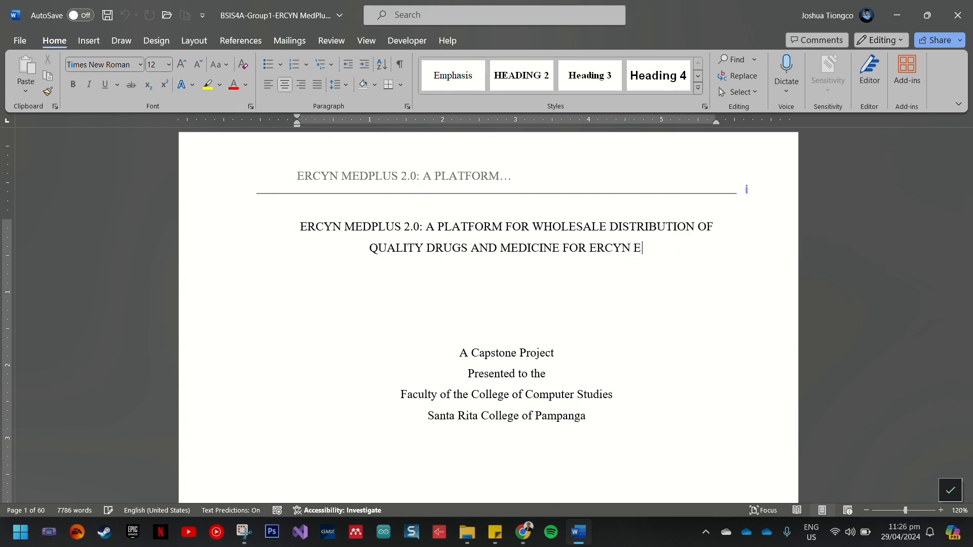
text(NTERPRISES)
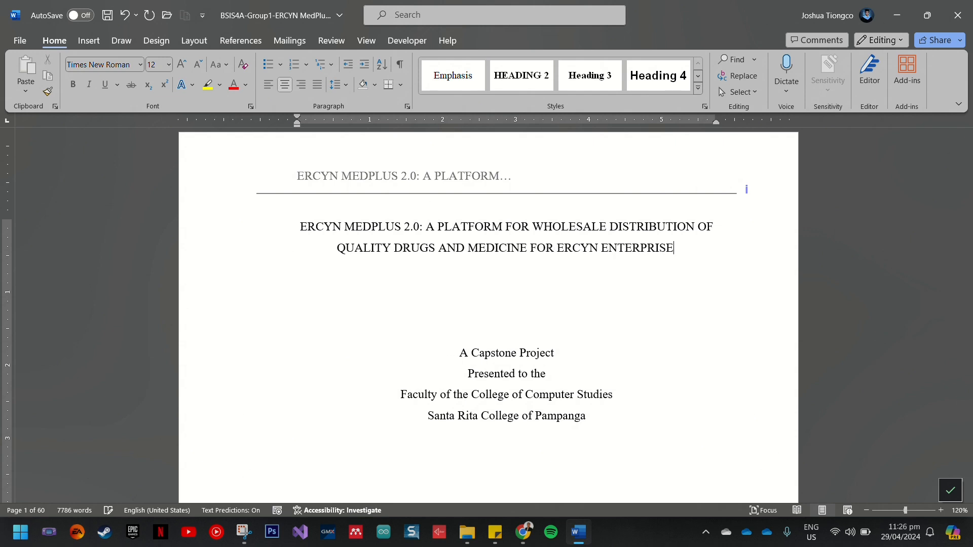
- Erase all but the initial E of ENTERPRISE at the end of the paper title
key(BackSpace)
key(BackSpace)
key(BackSpace)
key(BackSpace)
key(BackSpace)
key(BackSpace)
key(BackSpace)
key(BackSpace)
key(BackSpace)
key(BackSpace)
key(Caps_Lock)
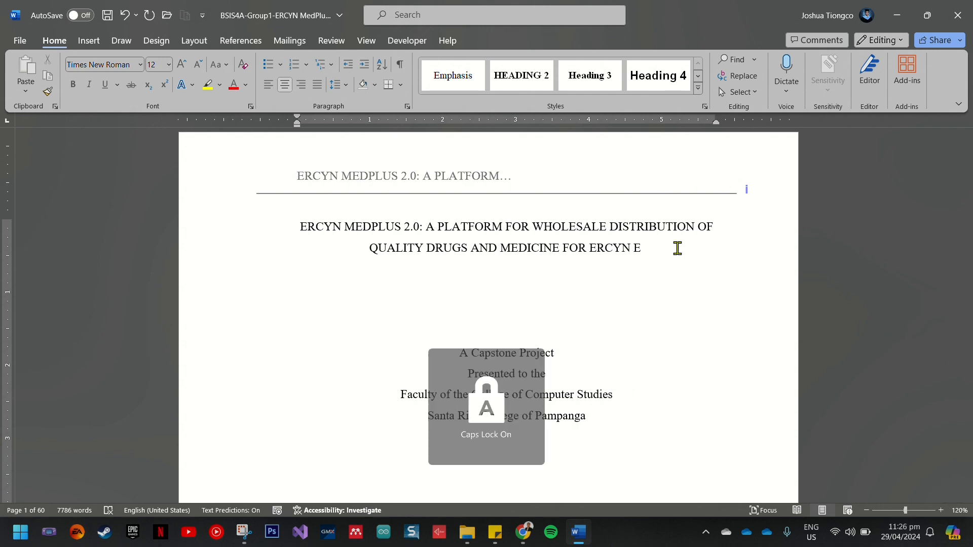
text(N)
key(BackSpace)
key(Caps_Lock)
text(N)
key(BackSpace)
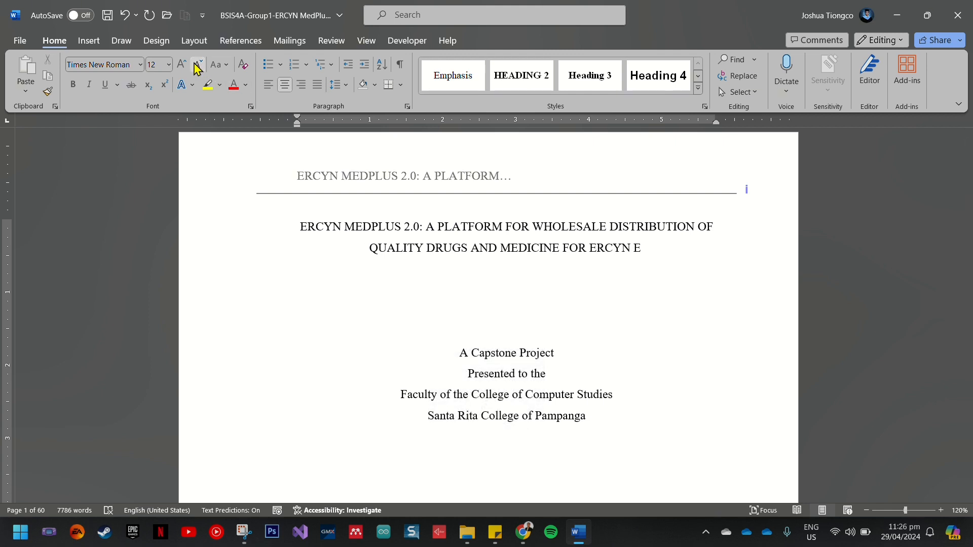
- Set the font of the entire document to Times New Roman and return to the end of the paper title
key(ctrl+a)
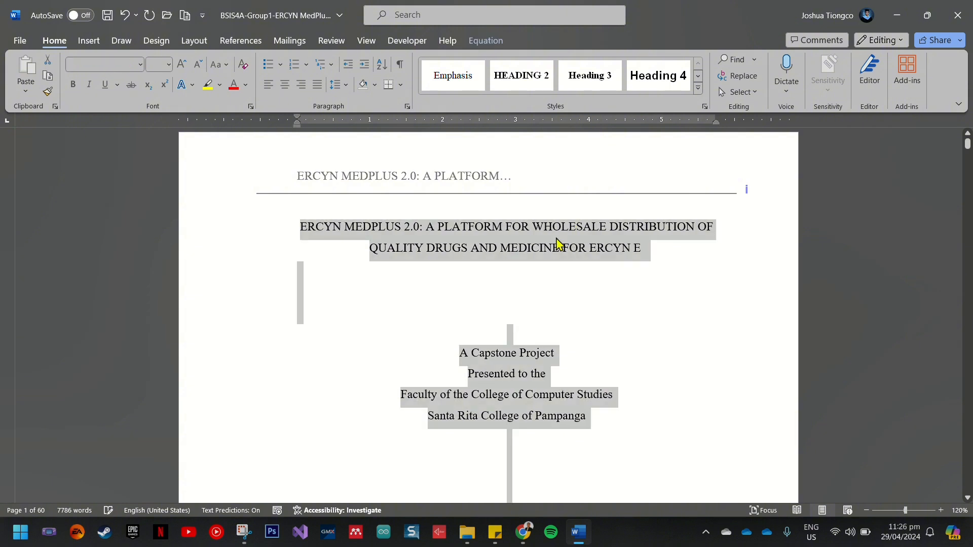
click(114, 65)
text(Times New Roman)
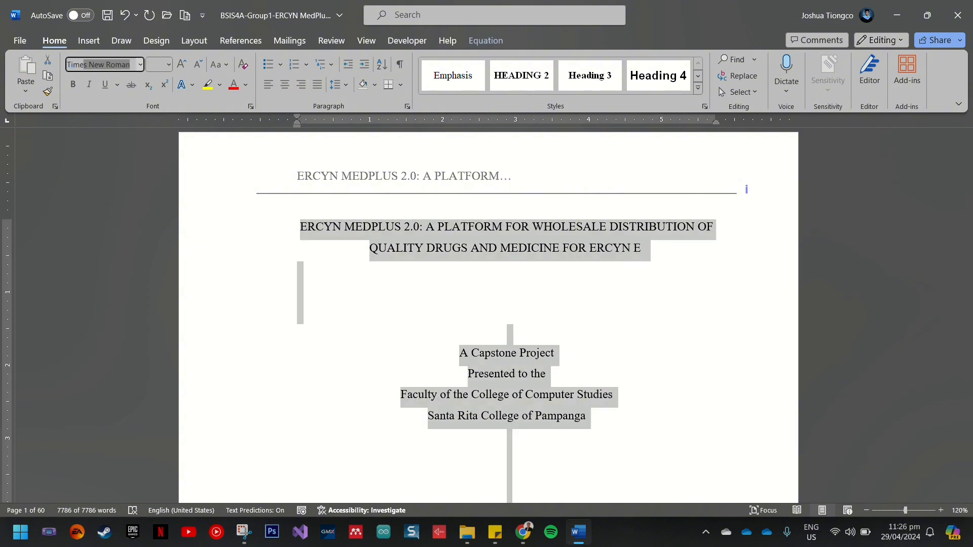
key(Return)
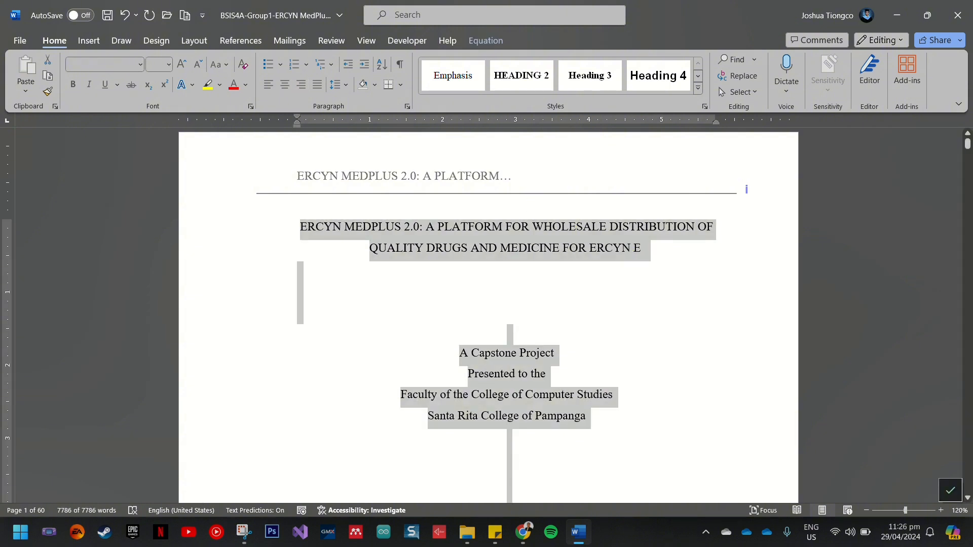
click(641, 250)
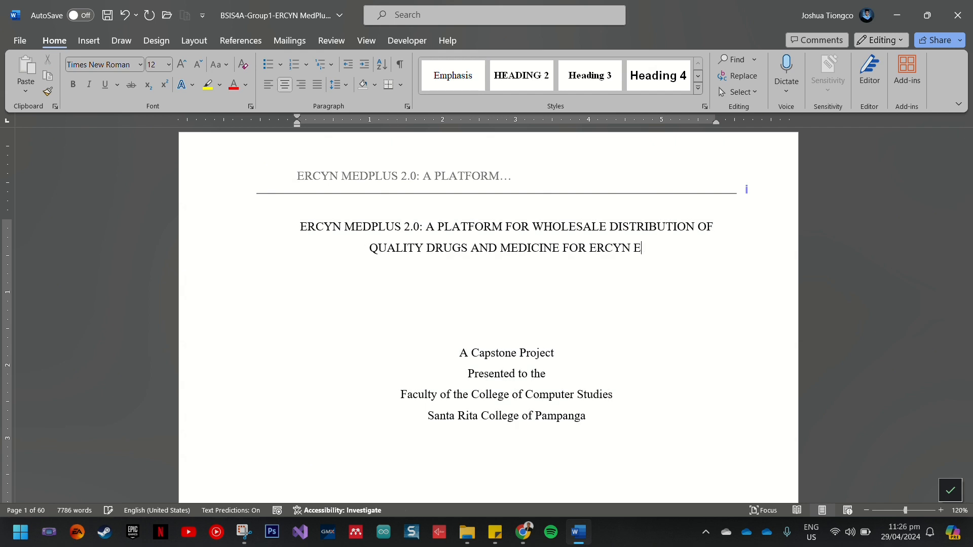
- Apply sentence case at the end of the title and replace the leftover E with Enterprises
key(Caps_Lock)
key(Caps_Lock)
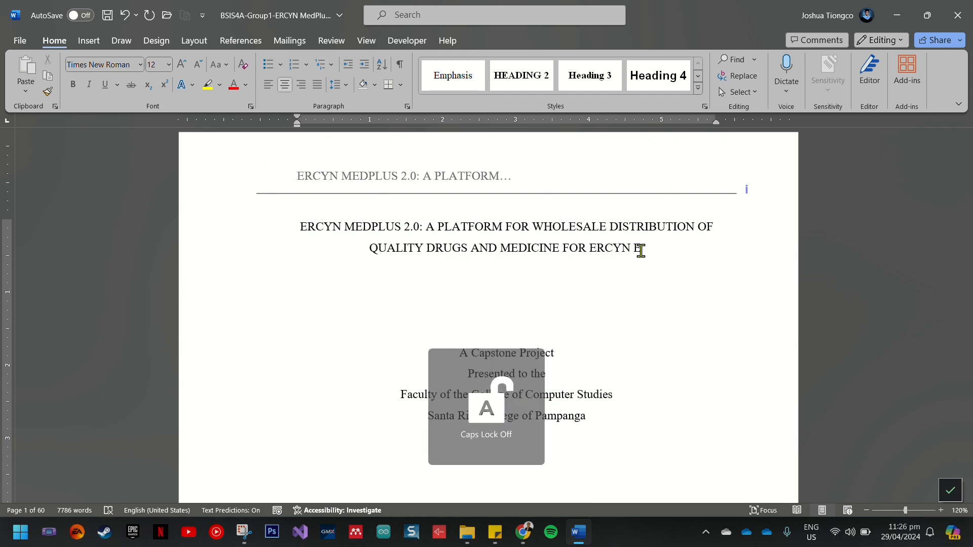
key(Caps_Lock)
click(219, 65)
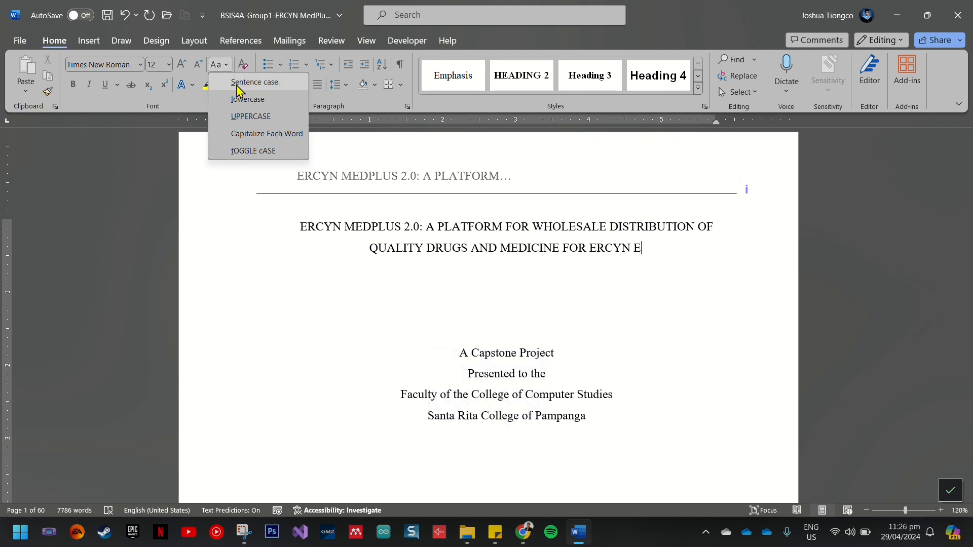
click(237, 85)
key(BackSpace)
text(eN)
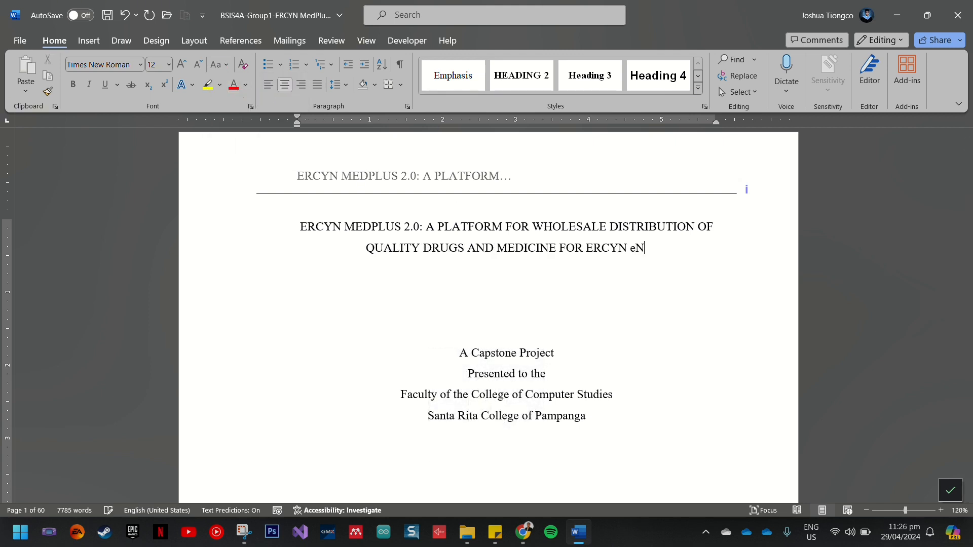
key(BackSpace)
key(Caps_Lock)
text(Enterprises)
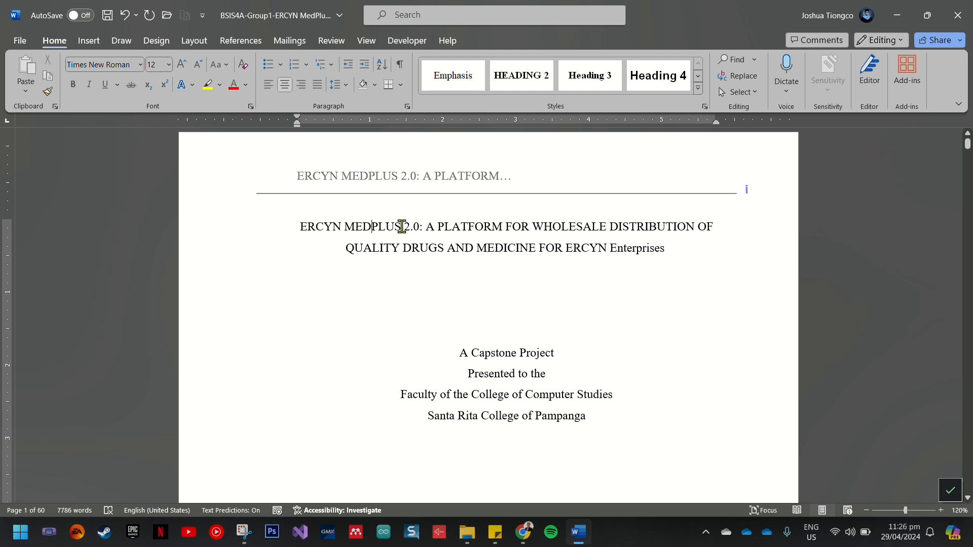
- Erase the letters ED from MEDPLUS in the first line of the paper title
key(BackSpace)
key(BackSpace)
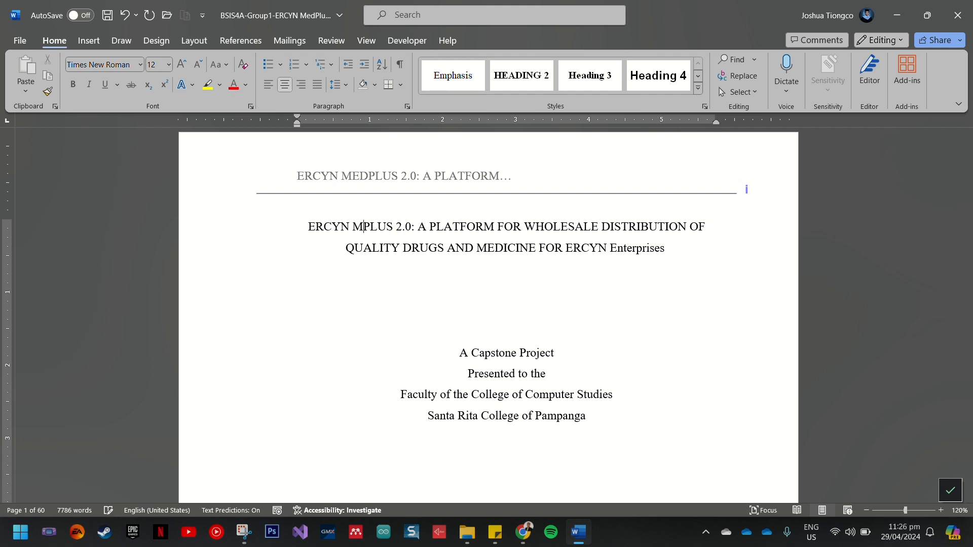
text(ED)
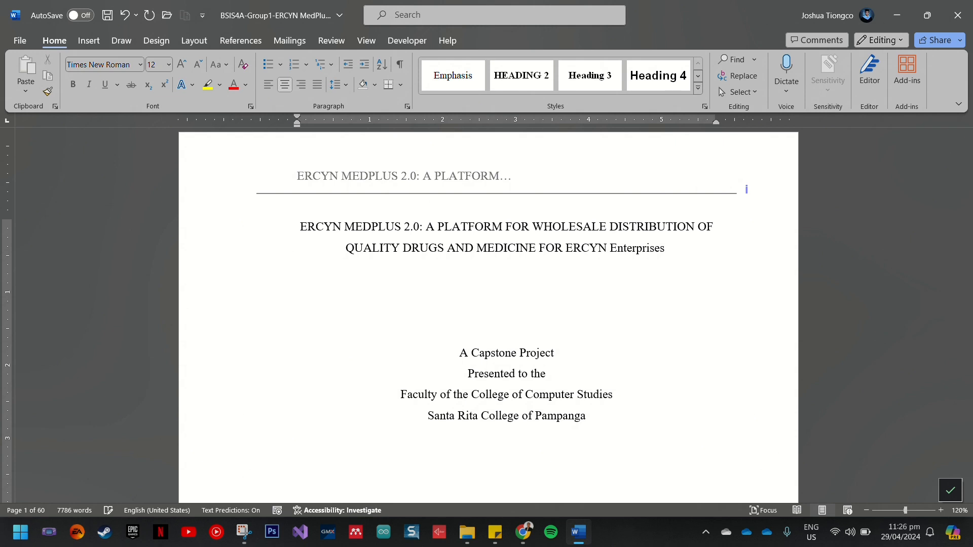
key(BackSpace)
key(BackSpace)
key(Caps_Lock)
text(ED)
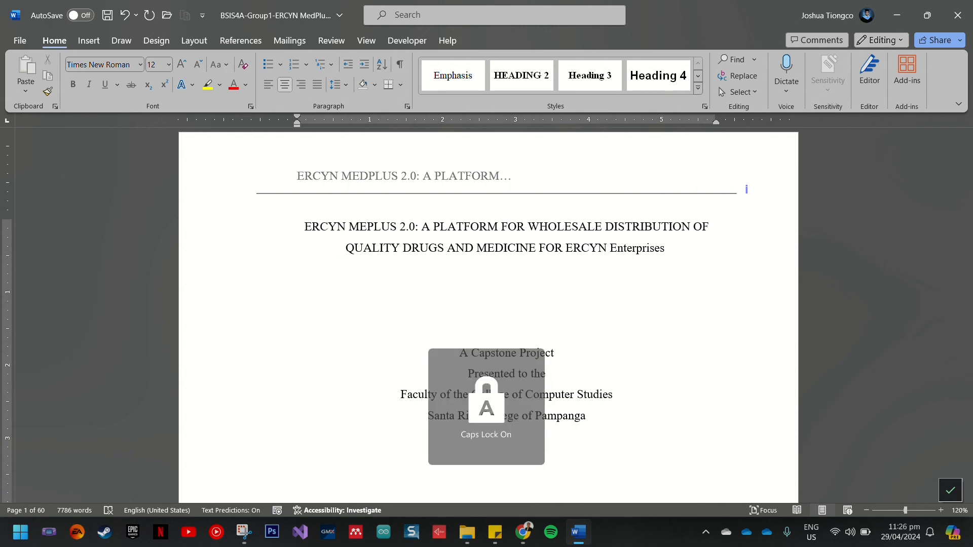
key(BackSpace)
key(BackSpace)
- Convert the paper title up to the word before Enterprises to sentence case
drag(309, 226, 609, 251)
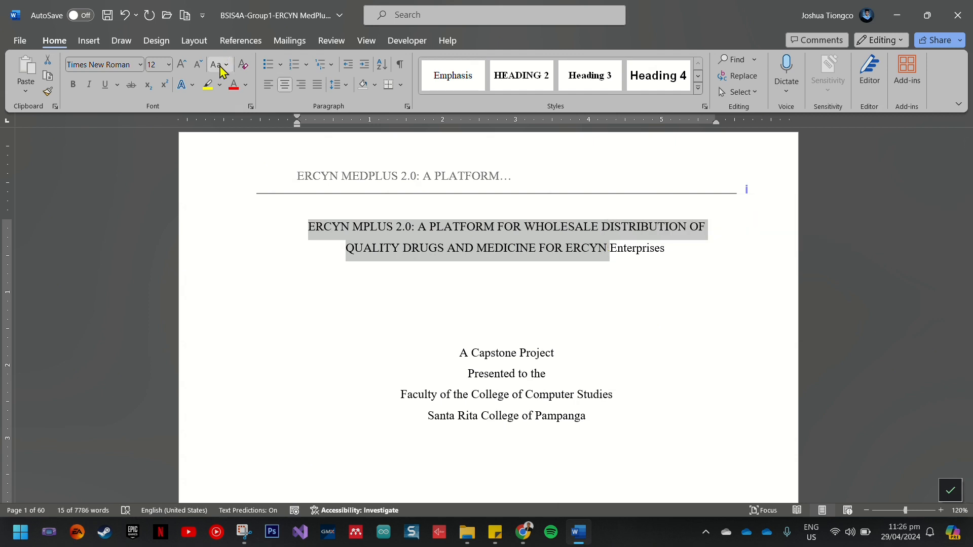
click(221, 65)
click(254, 82)
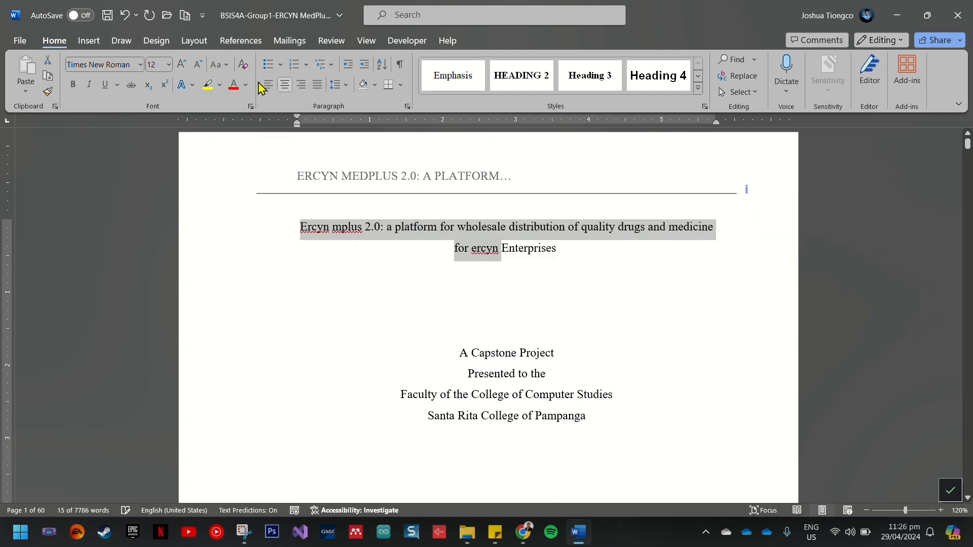
click(464, 248)
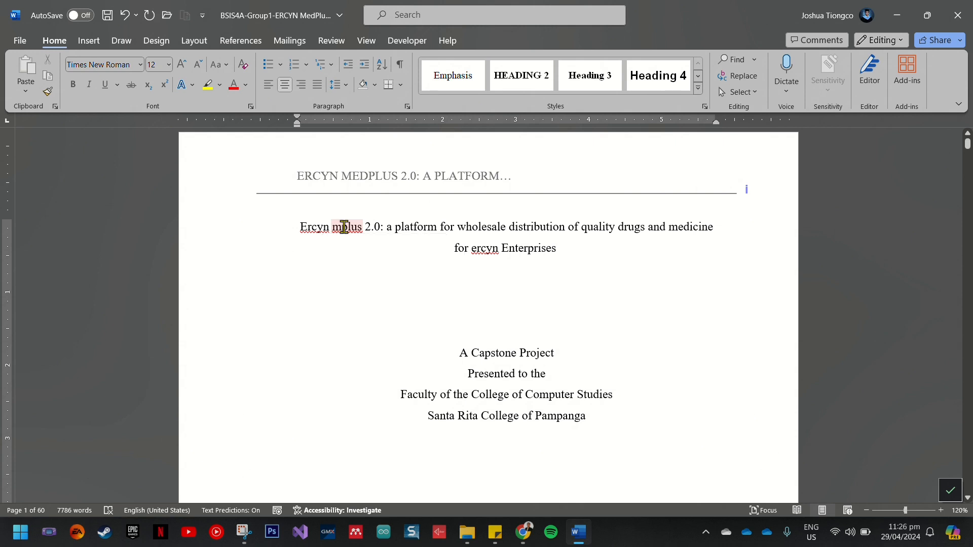
- Replace the first word of the paper title with ERCYN in capitals
key(ctrl+shift+Left)
text(ercyn)
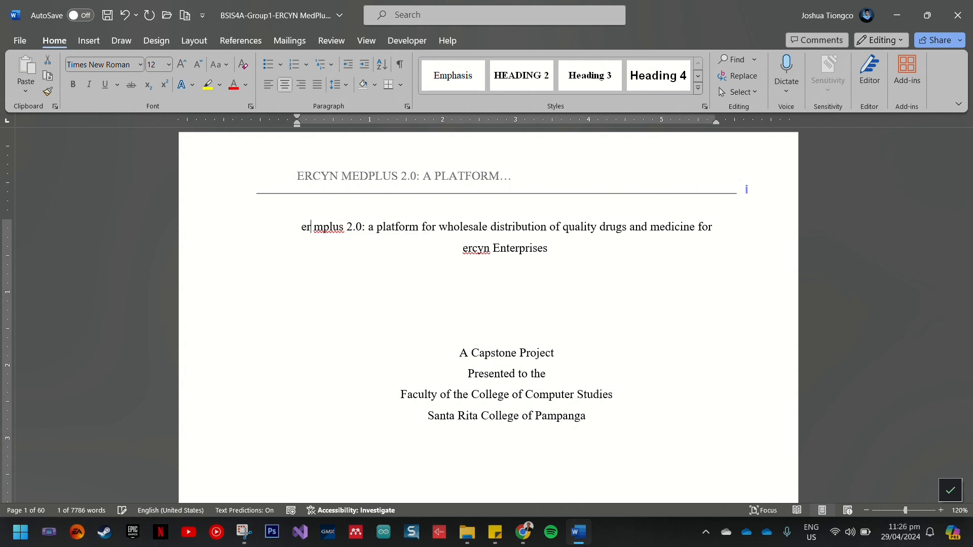
key(BackSpace)
key(BackSpace)
key(BackSpace)
key(BackSpace)
key(BackSpace)
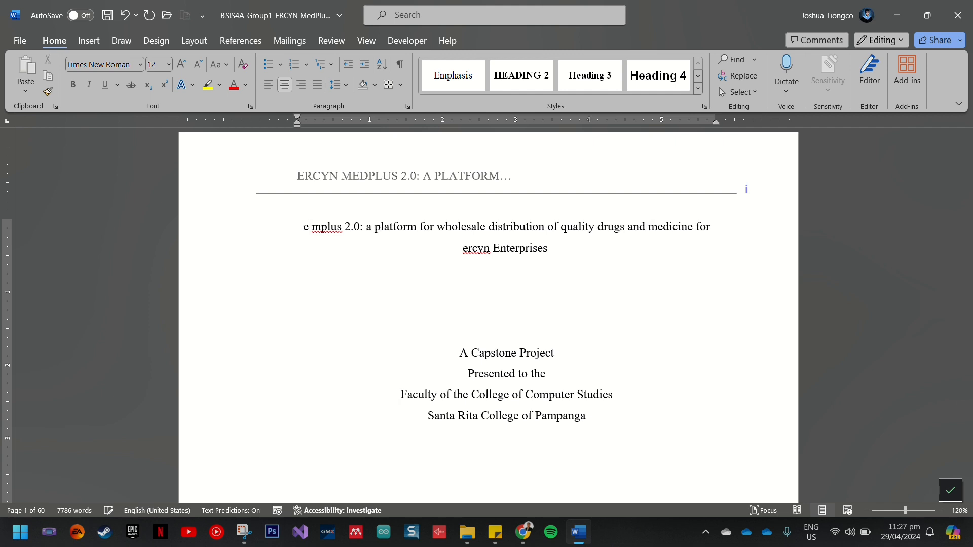
key(Caps_Lock)
text(ercyn)
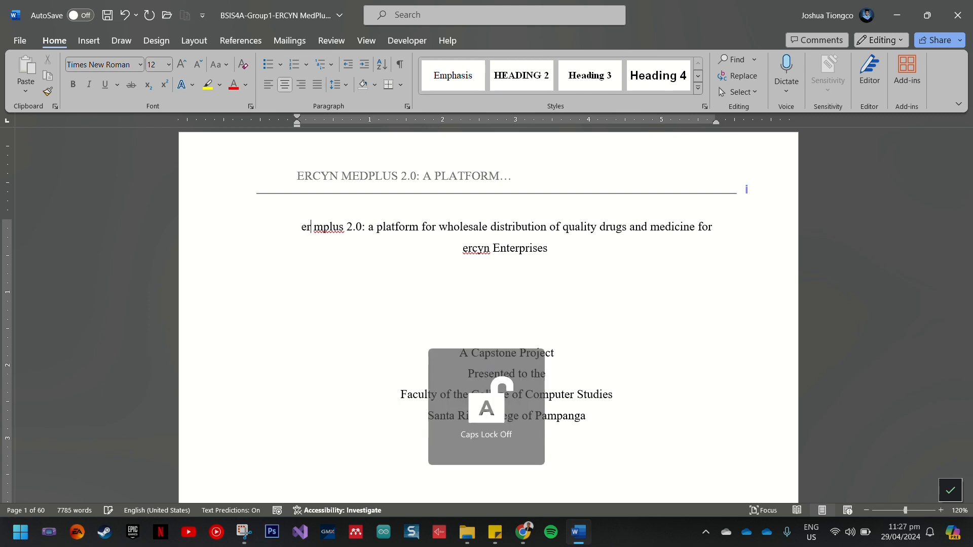
key(BackSpace)
key(BackSpace)
key(BackSpace)
key(BackSpace)
key(BackSpace)
key(Caps_Lock)
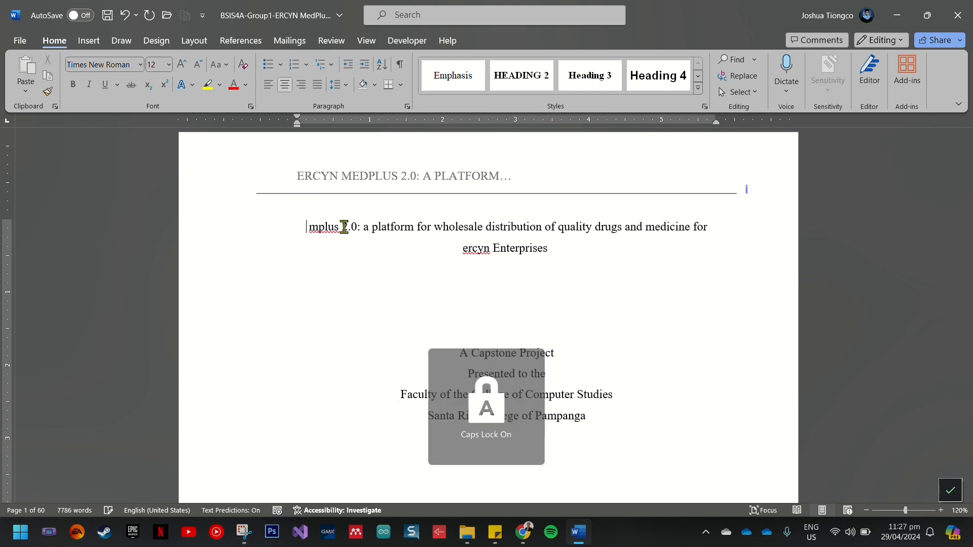
text(ERCYN)
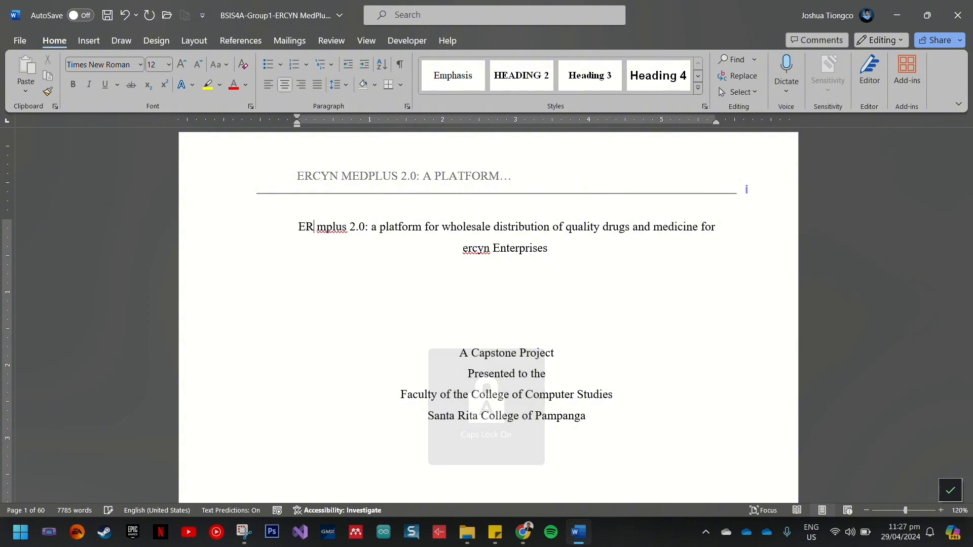
- Correct the title's second word from mplus to MedPlus
click(373, 226)
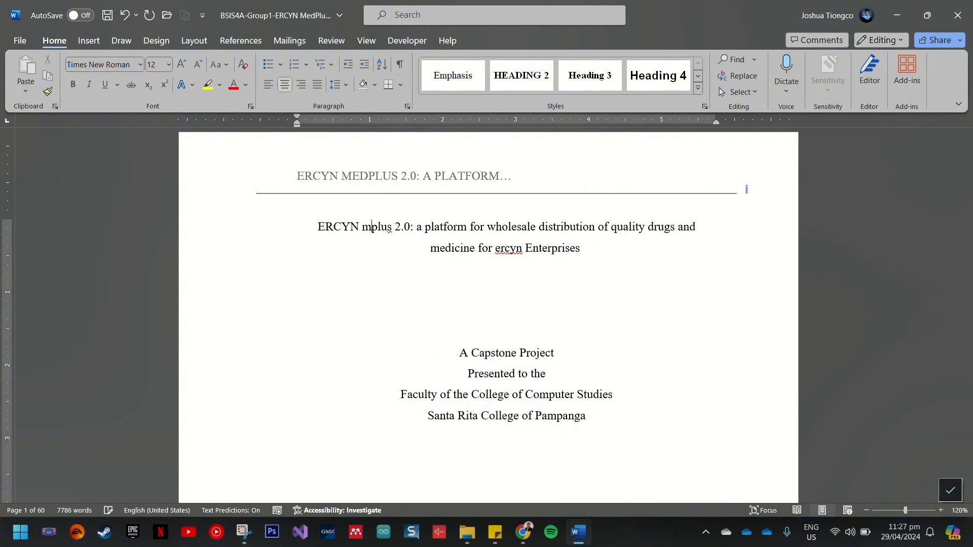
key(BackSpace)
key(Caps_Lock)
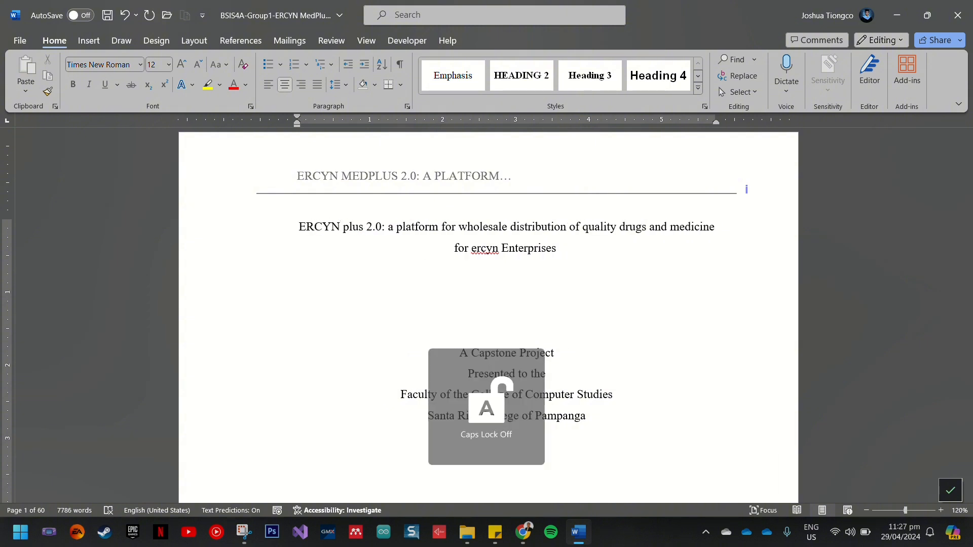
text(Ne)
key(BackSpace)
key(BackSpace)
text(Med)
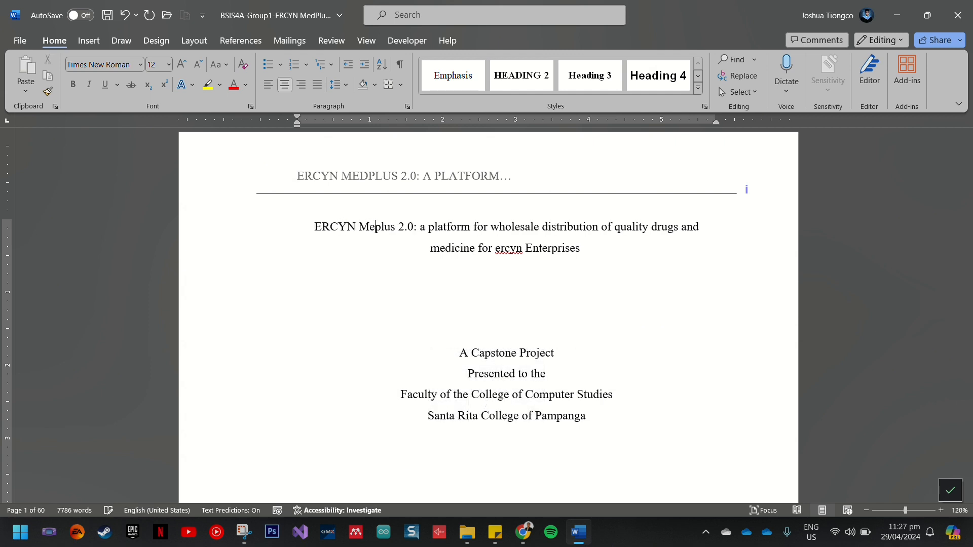
key(Delete)
text(P)
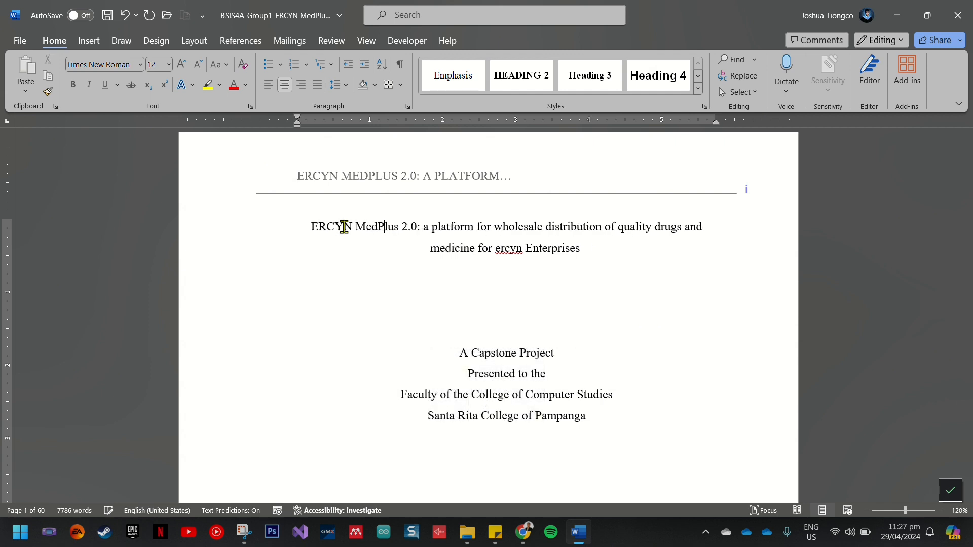
- Capitalize the article and the initial of platform after 2.0: in the title so it reads A Platform
key(Right)
key(Right)
key(Right)
key(Right)
key(Right)
key(Right)
key(Right)
key(BackSpace)
text(A)
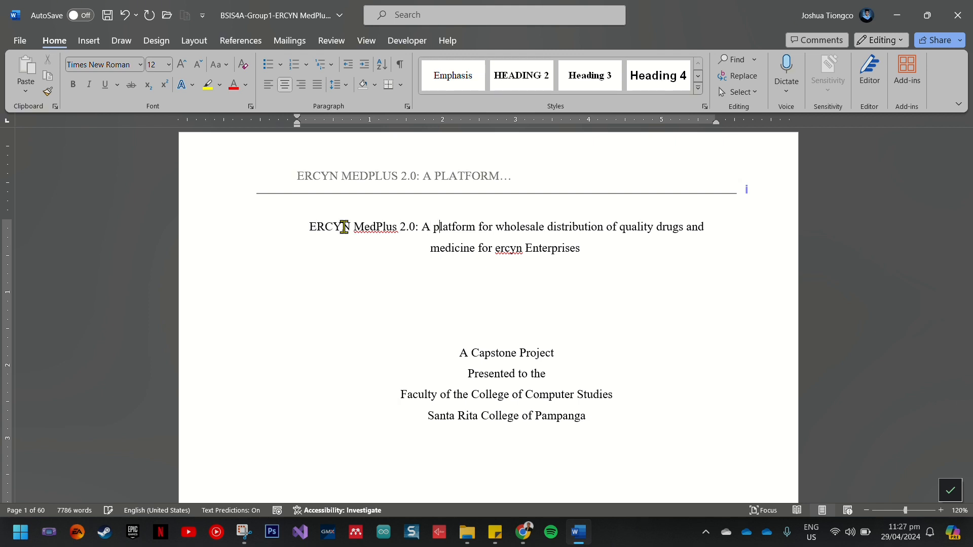
key(BackSpace)
text(P)
- Capitalize the initial letter of wholesale in the paper title
key(Right)
key(Right)
key(Right)
key(Right)
key(Right)
key(Right)
key(Right)
key(Right)
key(Right)
key(Right)
key(Right)
key(Right)
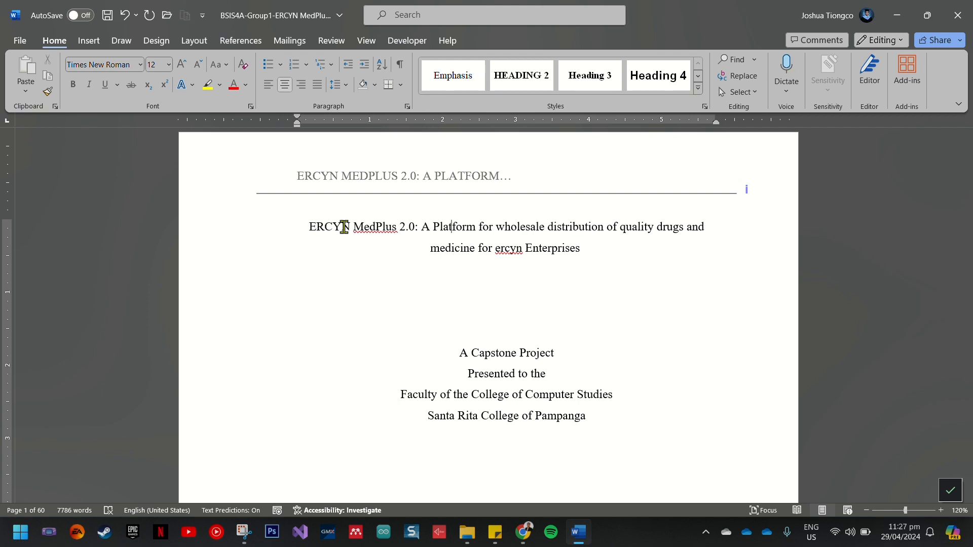
key(BackSpace)
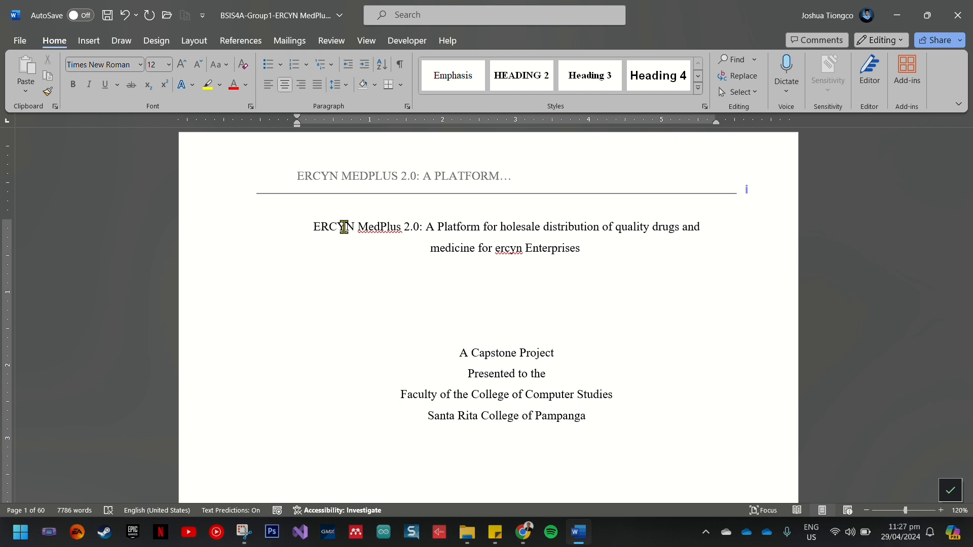
text(W)
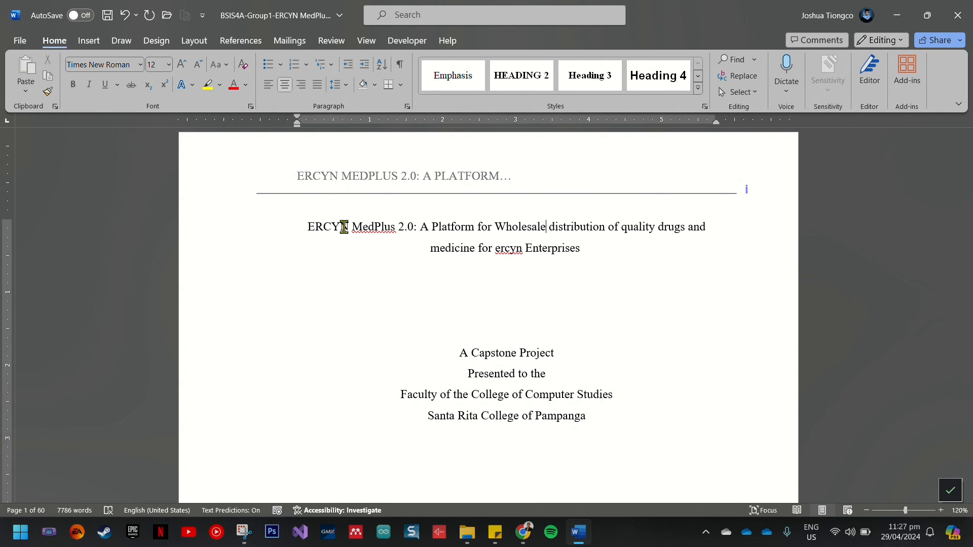
- Capitalize the initial letters of distribution and quality in the paper title
key(BackSpace)
text(D)
key(Right)
key(Right)
key(Right)
key(Right)
key(Right)
key(Right)
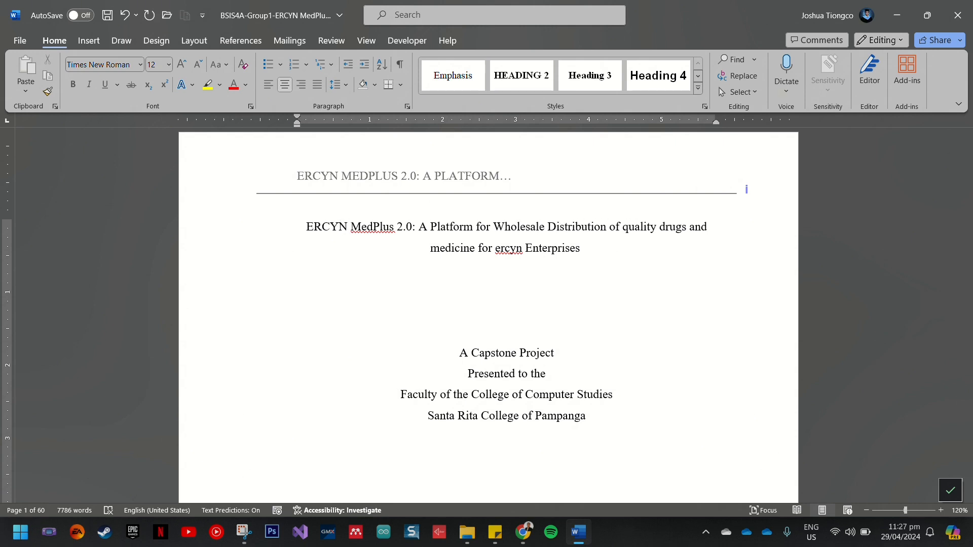
key(BackSpace)
text(Q)
- Capitalize the initial letters of drugs and medicine in the paper title
key(Right)
key(Right)
key(Right)
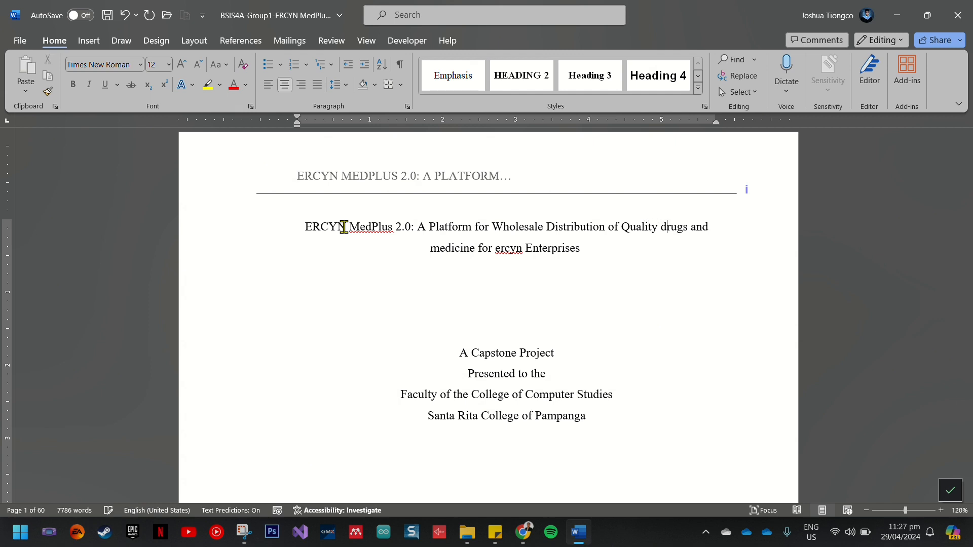
key(BackSpace)
text(D)
key(Right)
key(Right)
key(Right)
key(Right)
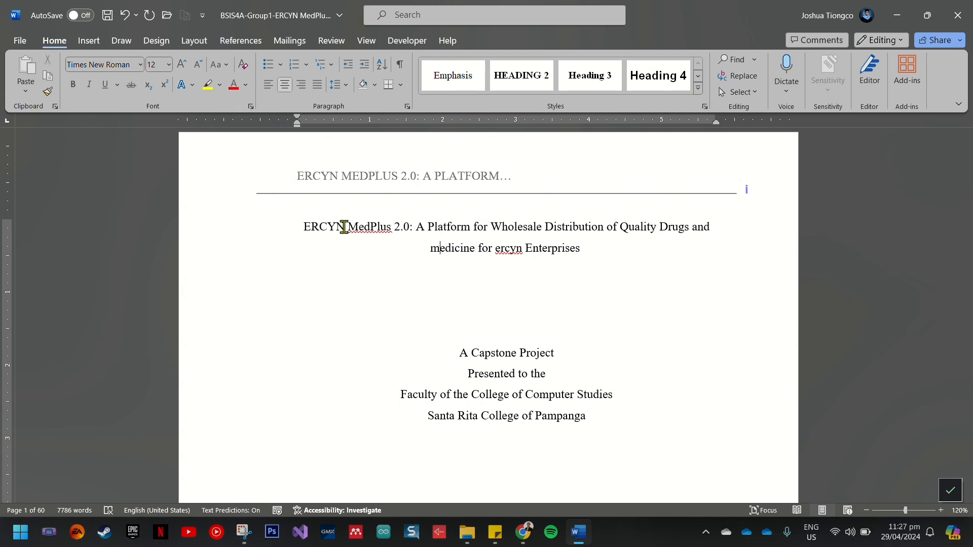
key(BackSpace)
text(M)
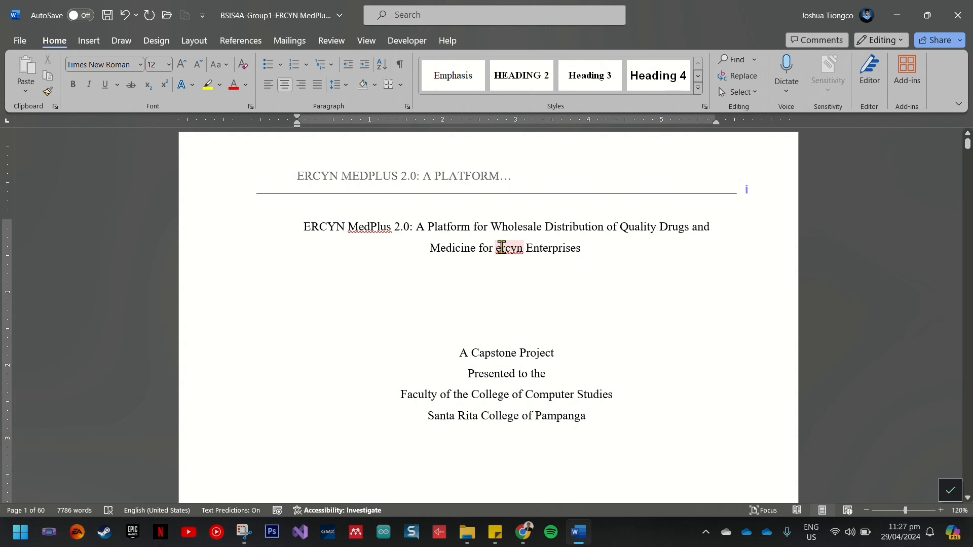
- Replace the lowercase ercyn before Enterprises in the title's second line with ERCYN
click(517, 248)
click(521, 251)
key(BackSpace)
key(BackSpace)
key(BackSpace)
key(BackSpace)
key(BackSpace)
text(ER)
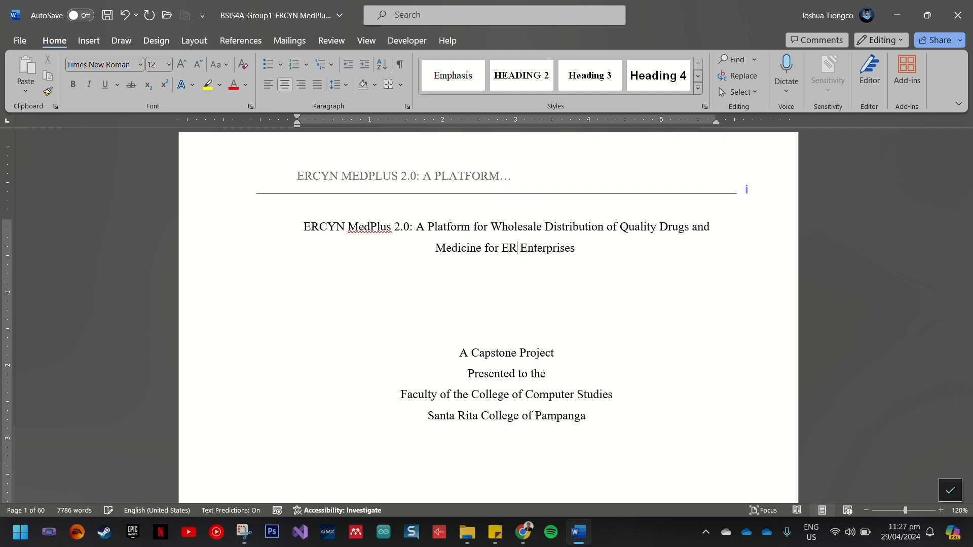
text(CYN)
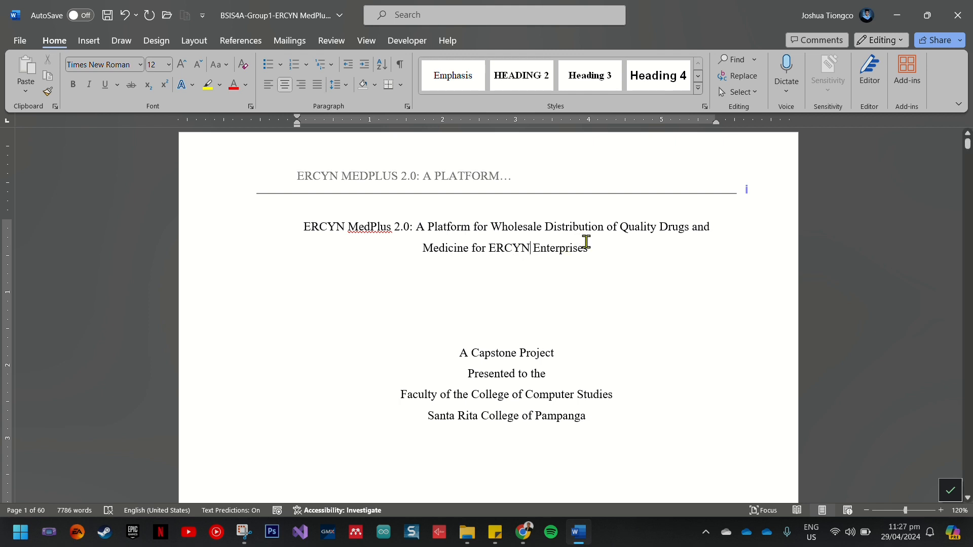
- Check the paper title's style in the browser's APA student title page example and bold the document's two-line title in Word
drag(594, 246, 308, 229)
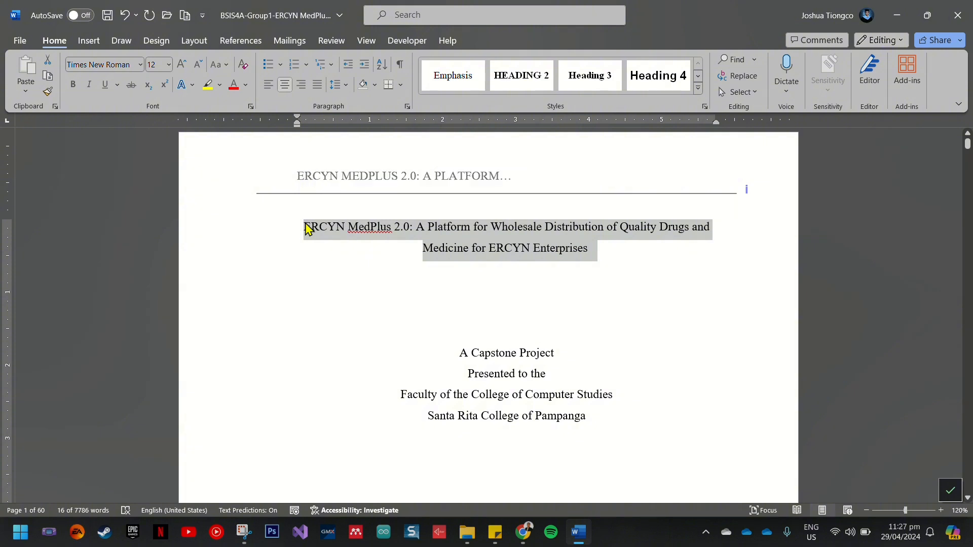
key(alt+Tab)
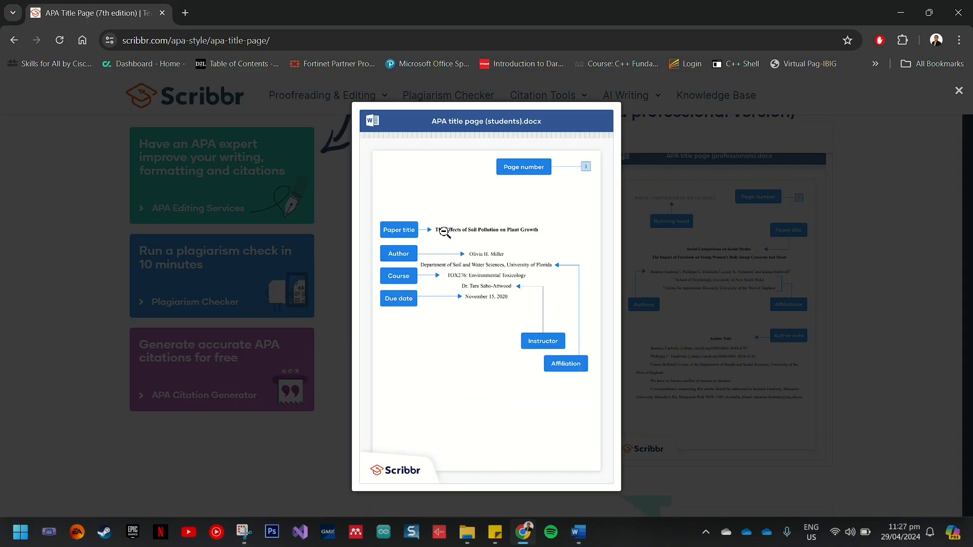
key(alt+Tab)
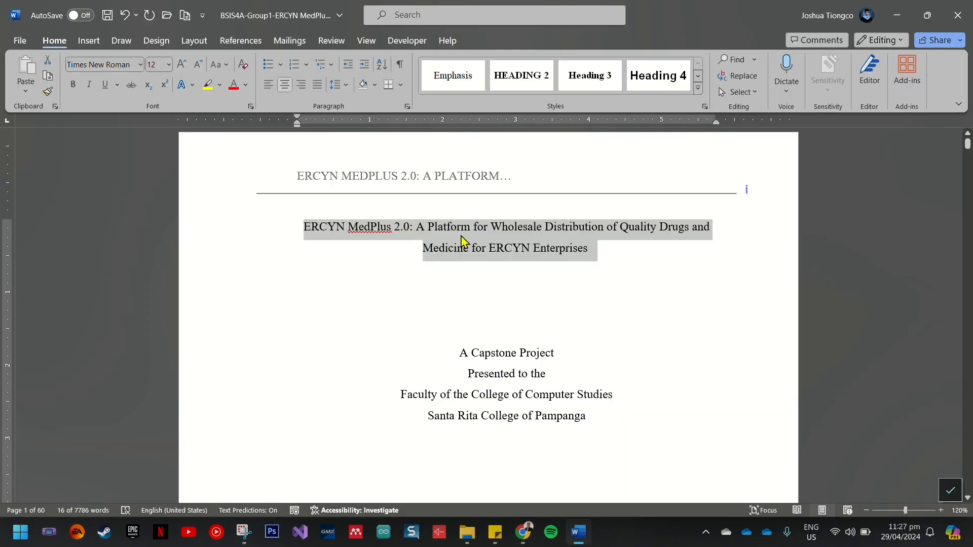
key(ctrl+b)
- Switch to the browser, examine the enlarged APA professional title page example, and return to the Word document
key(alt+Tab)
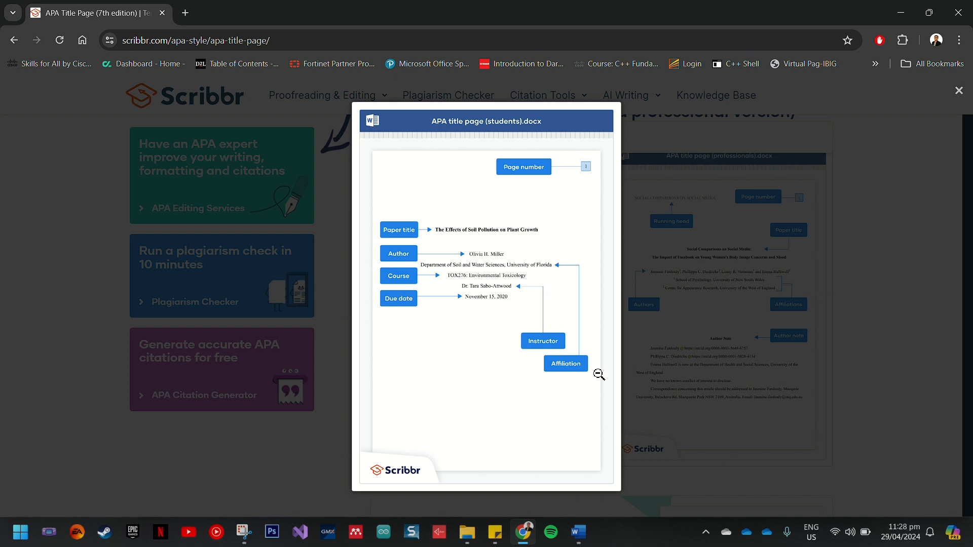
click(728, 299)
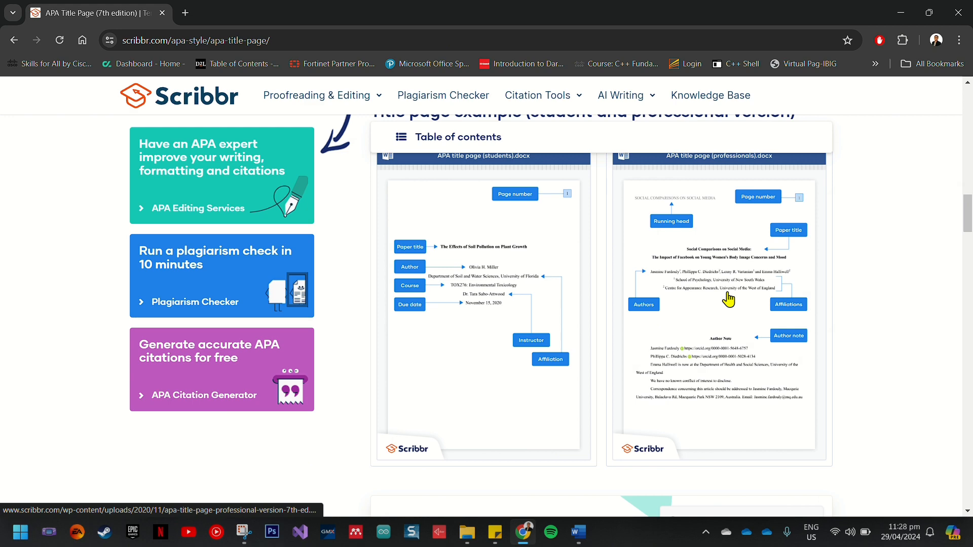
click(728, 299)
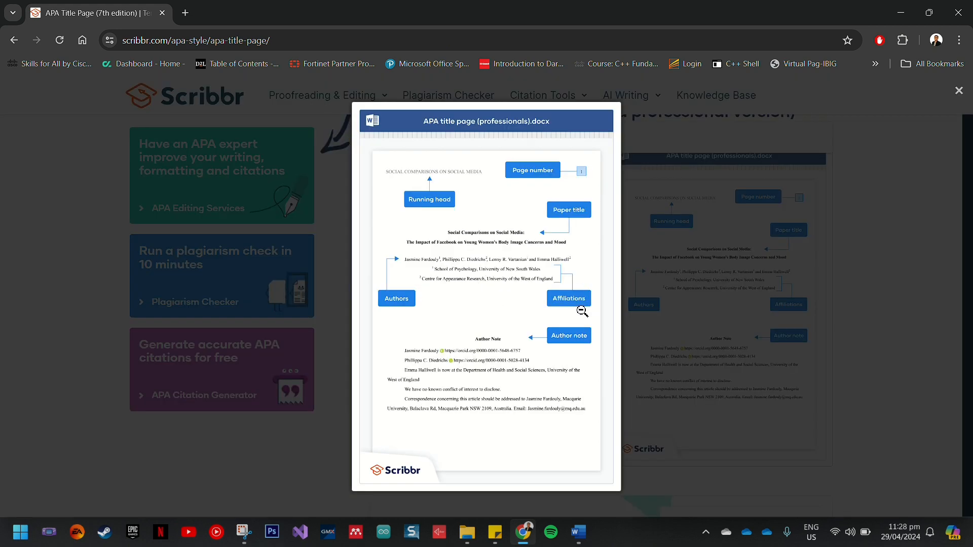
key(alt+Tab)
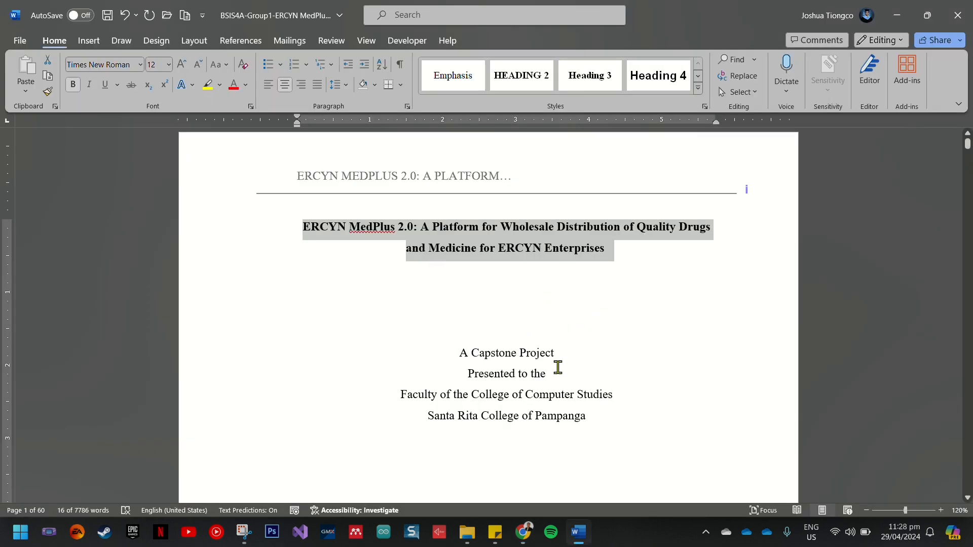
- Remove the bold formatting from the BACHELOR OF SCIENCE IN INFORMATION SYSTEM line on the title page
scroll(557, 366, down, 3)
drag(459, 199, 606, 268)
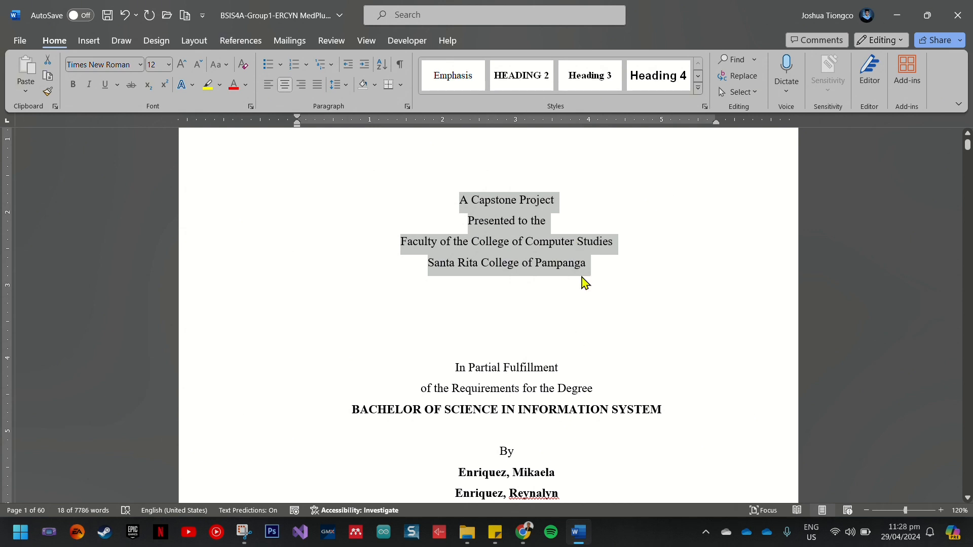
scroll(642, 287, up, 3)
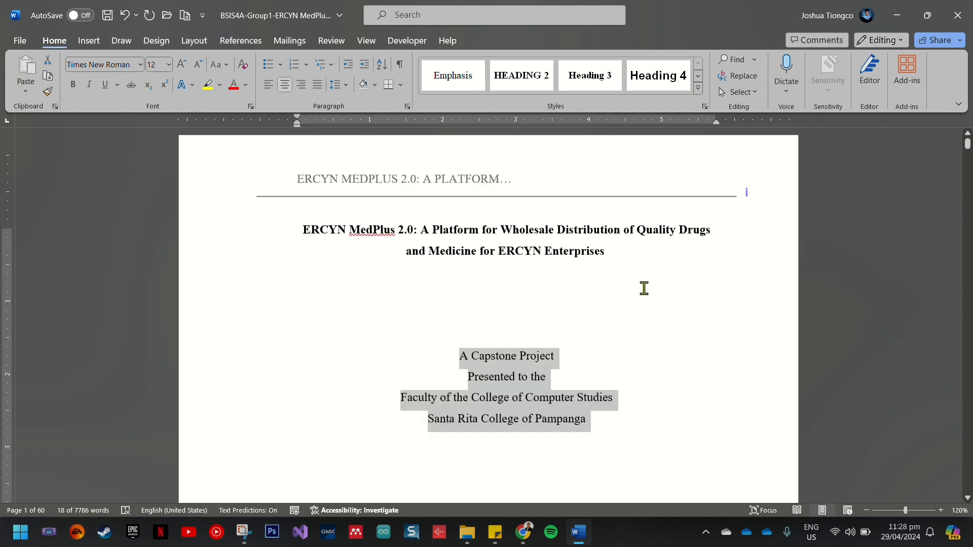
scroll(644, 288, down, 2)
scroll(644, 288, down, 3)
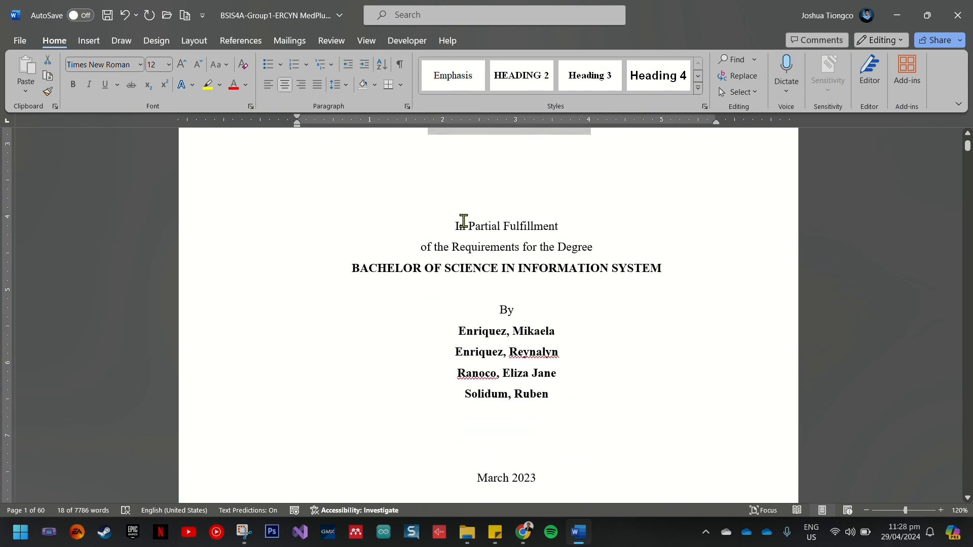
drag(451, 226, 655, 269)
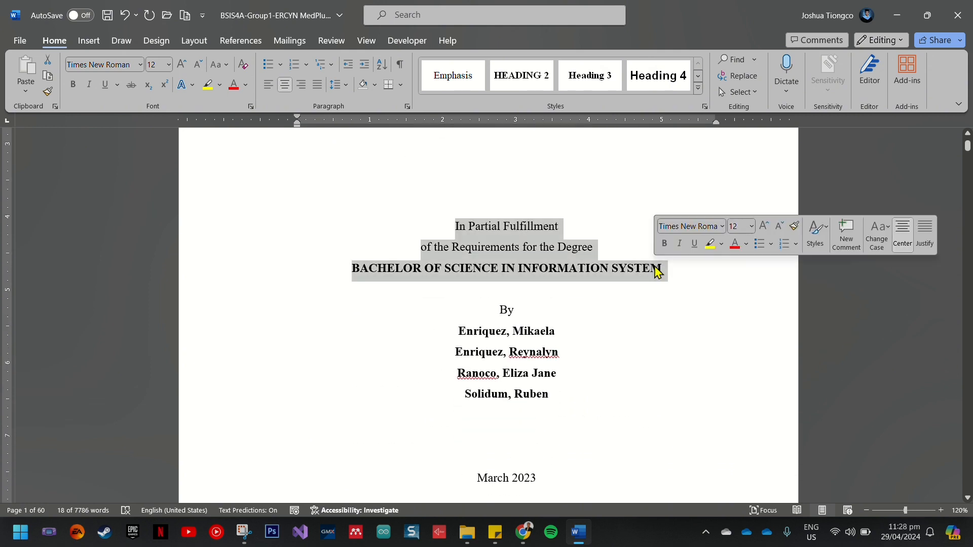
click(633, 270)
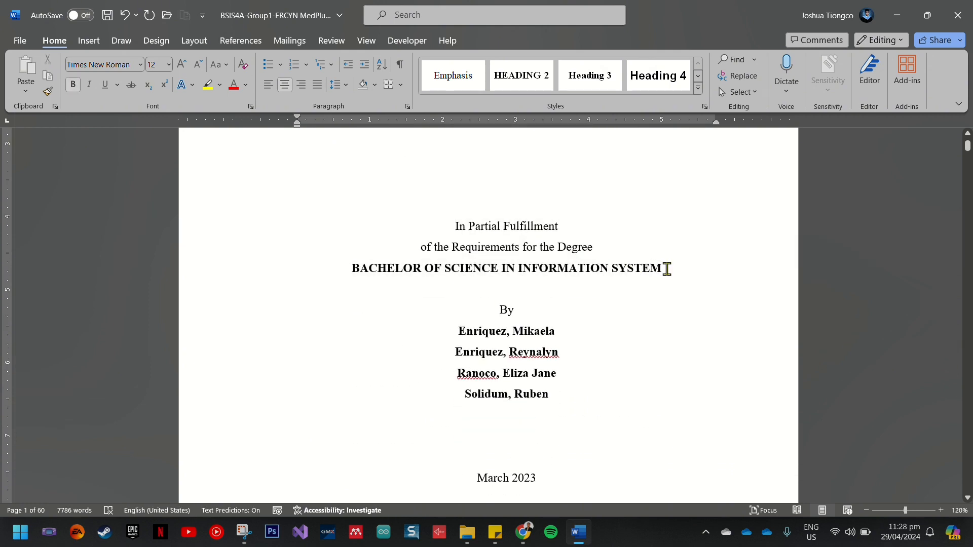
drag(667, 269, 357, 275)
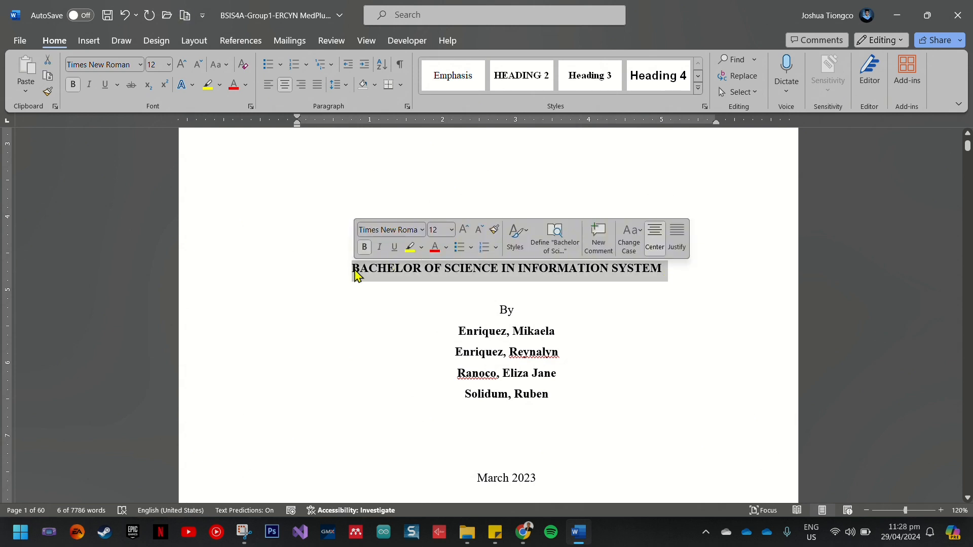
key(ctrl+b)
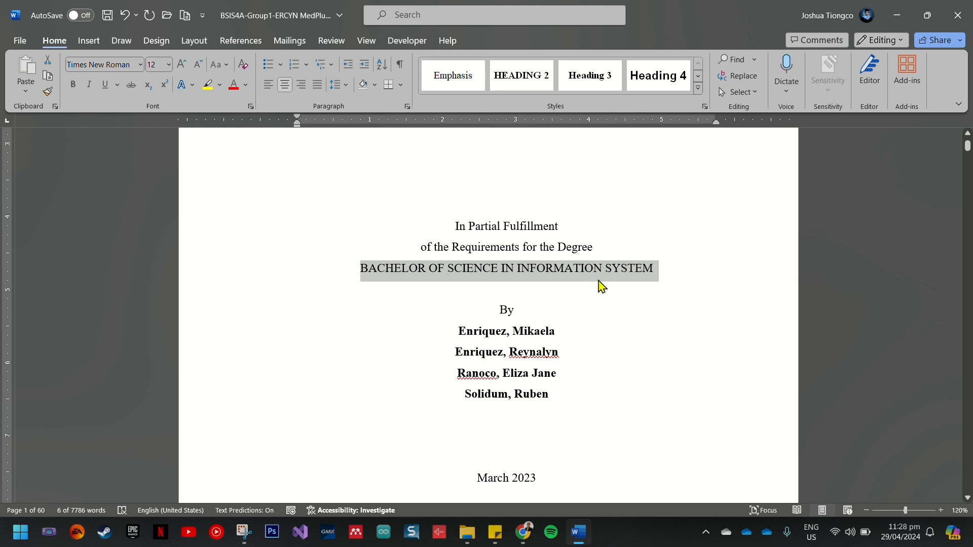
click(602, 269)
- Remove the bold formatting from the four author names below By on the title page
scroll(549, 290, down, 3)
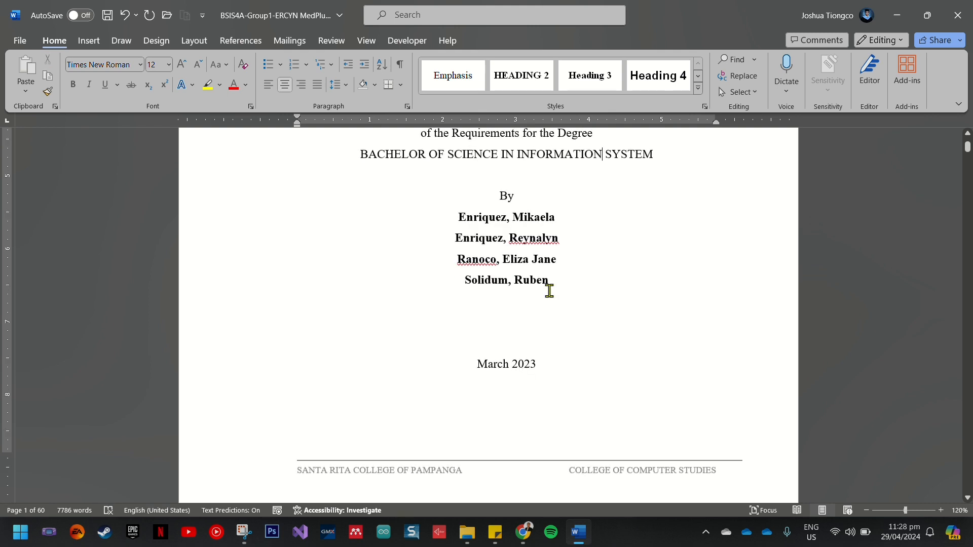
drag(460, 219, 591, 291)
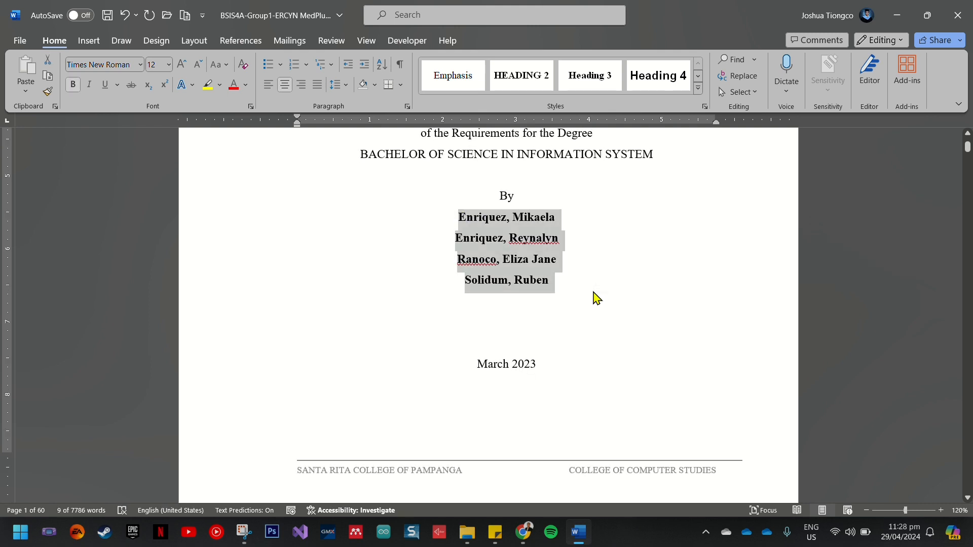
key(ctrl+b)
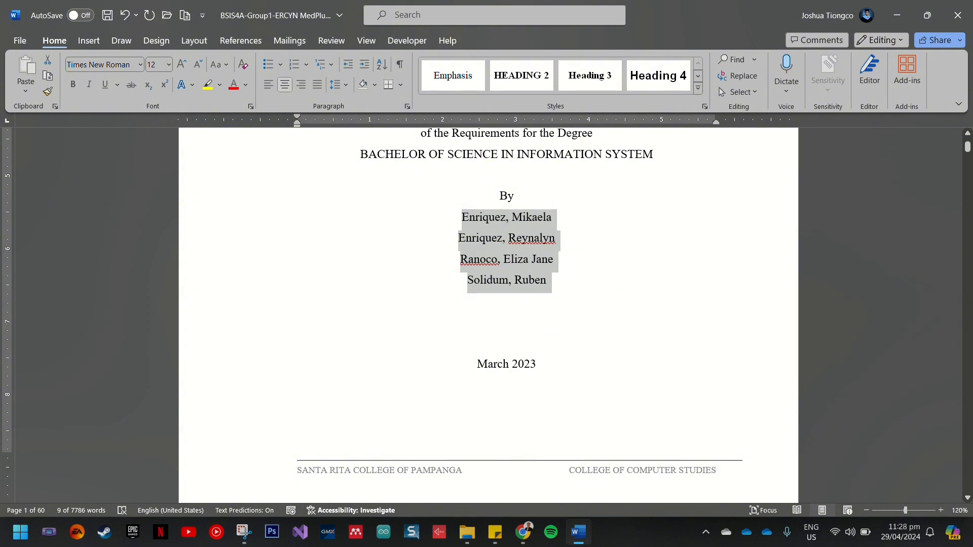
click(544, 362)
click(523, 204)
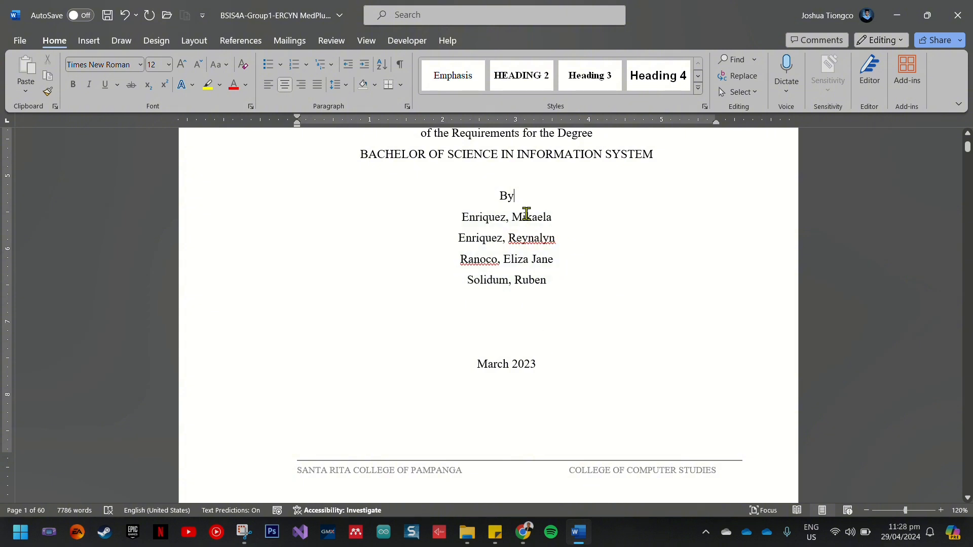
- Change the date at the end of the title page to April 2024
click(541, 363)
key(Left)
key(Left)
key(Right)
key(Right)
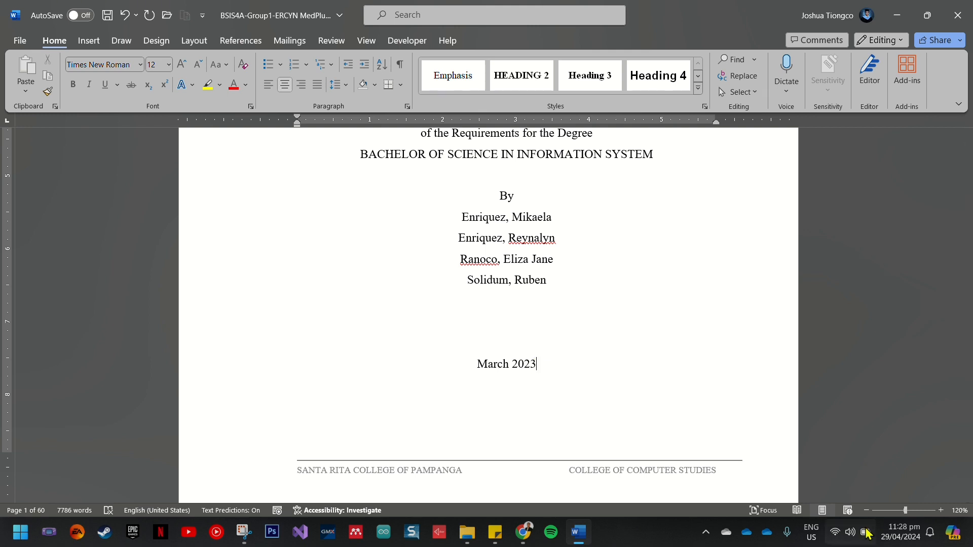
click(508, 364)
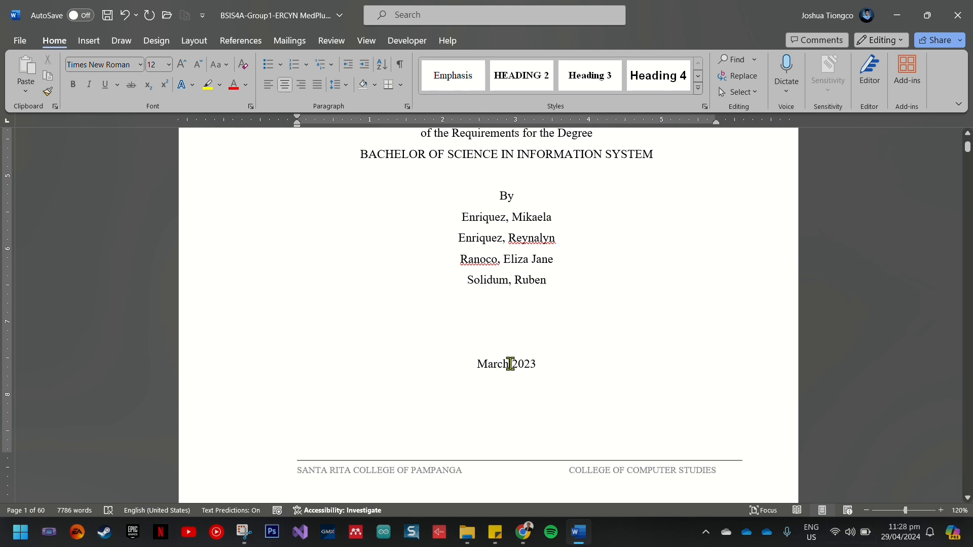
key(BackSpace)
key(BackSpace)
key(BackSpace)
key(BackSpace)
key(BackSpace)
text(April)
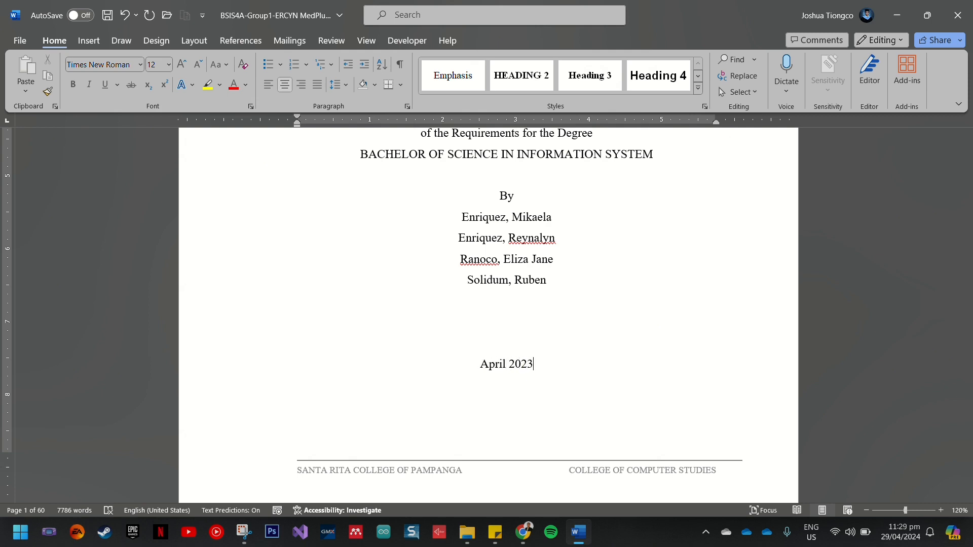
key(BackSpace)
text(4)
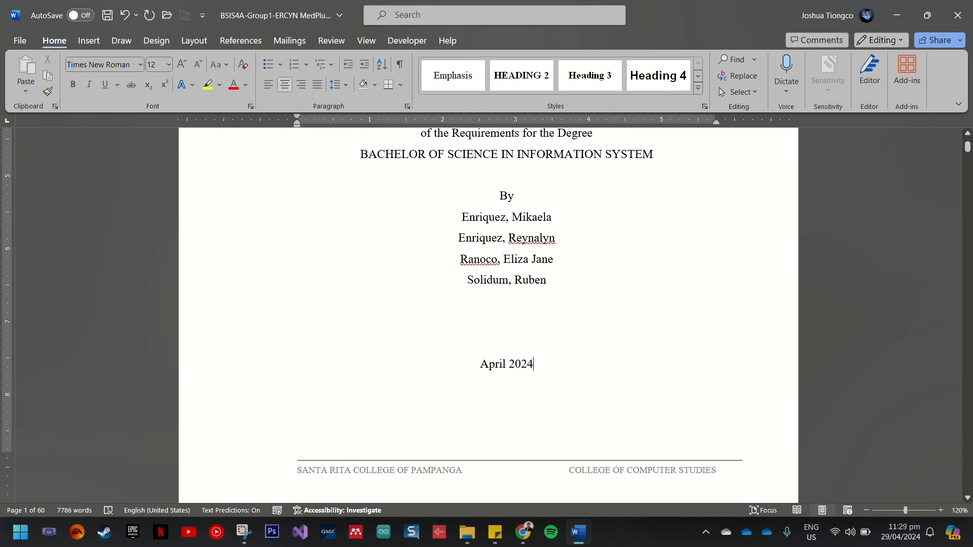
- Go through the title page line by line, from the paper title to the date, to check its blank lines
scroll(535, 315, up, 5)
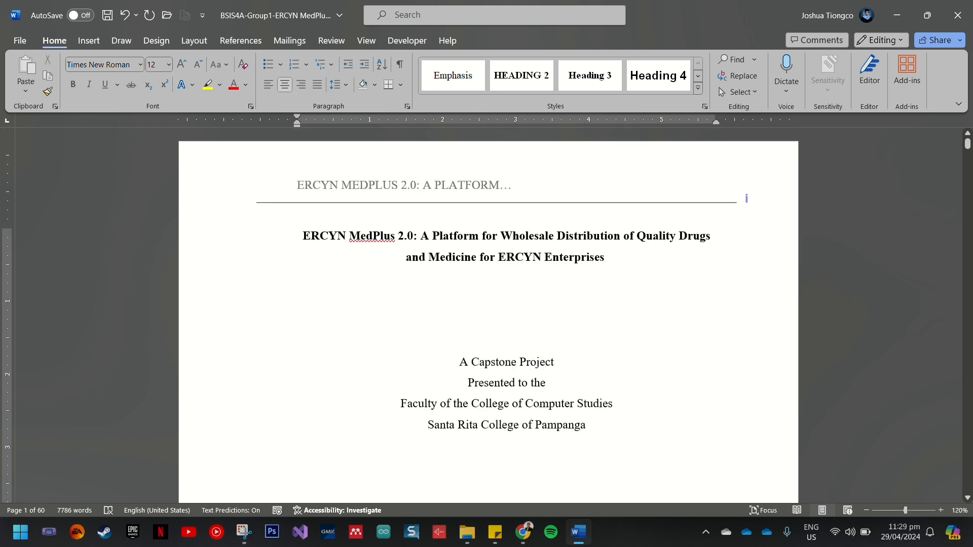
click(498, 288)
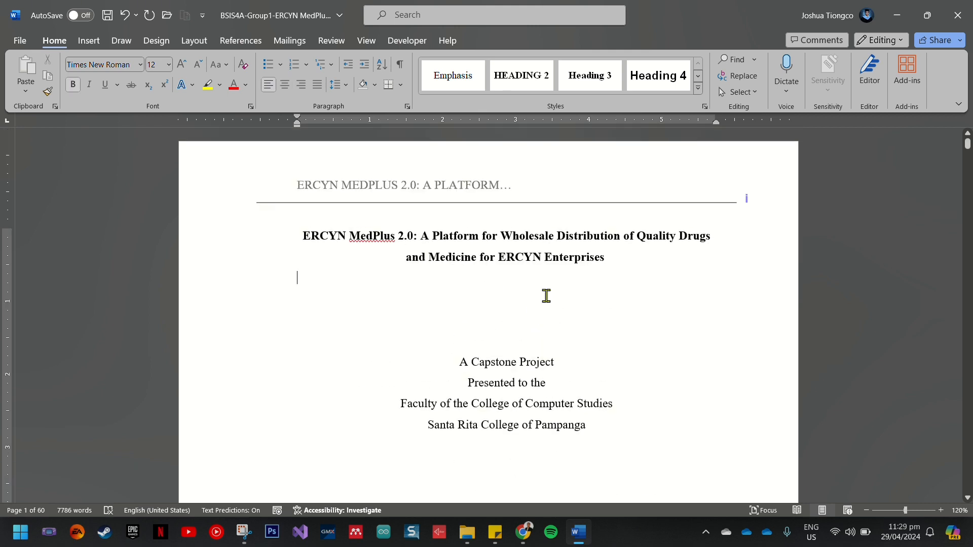
key(Down)
key(Down)
key(Down)
key(Down)
key(Down)
key(Down)
key(Down)
key(Down)
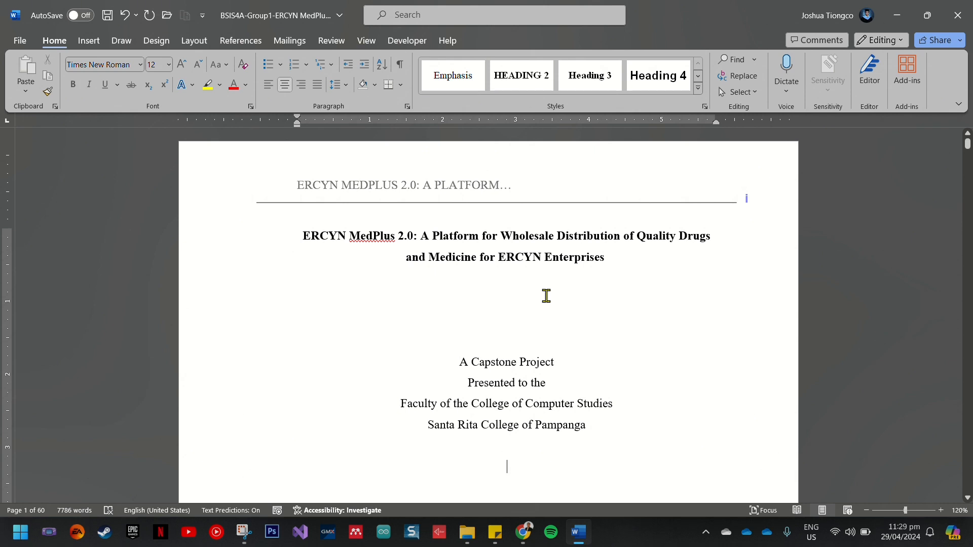
key(Down)
key(Down)
key(Down)
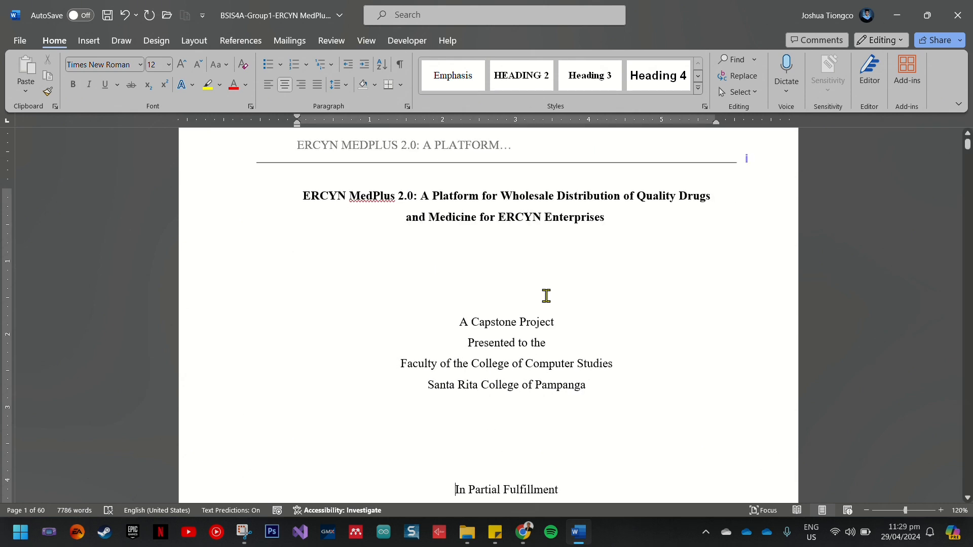
key(Down)
key(Down)
key(Down)
key(Down)
key(Down)
key(Down)
key(Down)
key(Down)
key(Down)
key(Down)
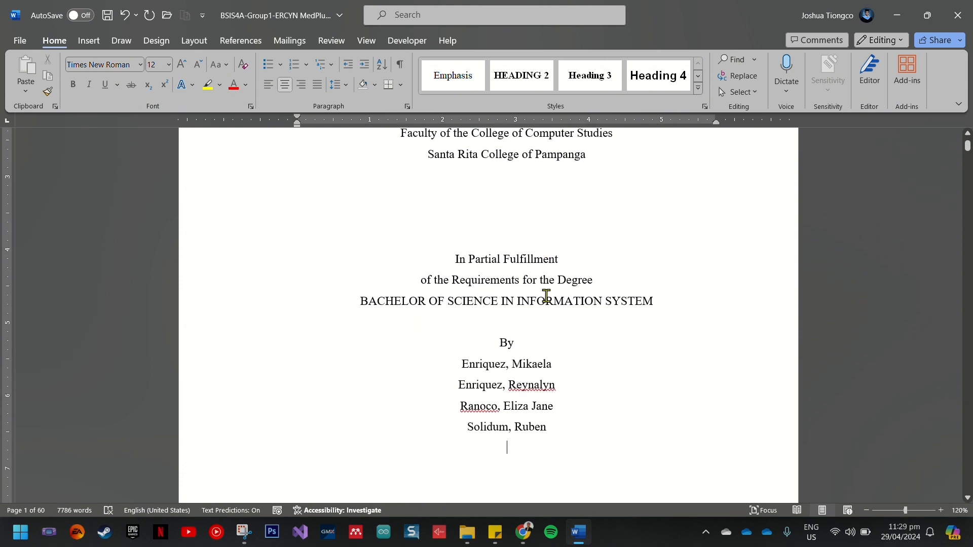
key(Down)
key(Down)
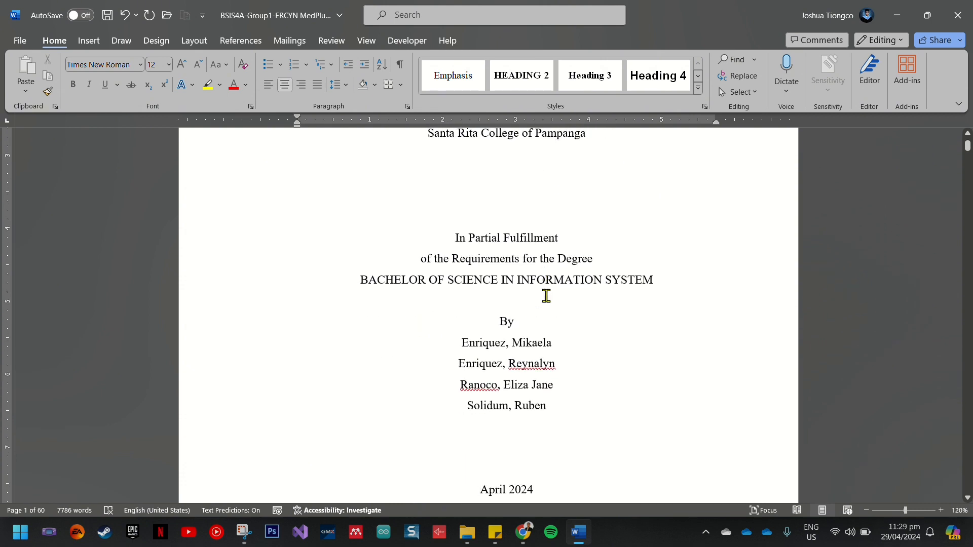
key(Down)
key(Down)
key(Down)
key(Down)
key(Down)
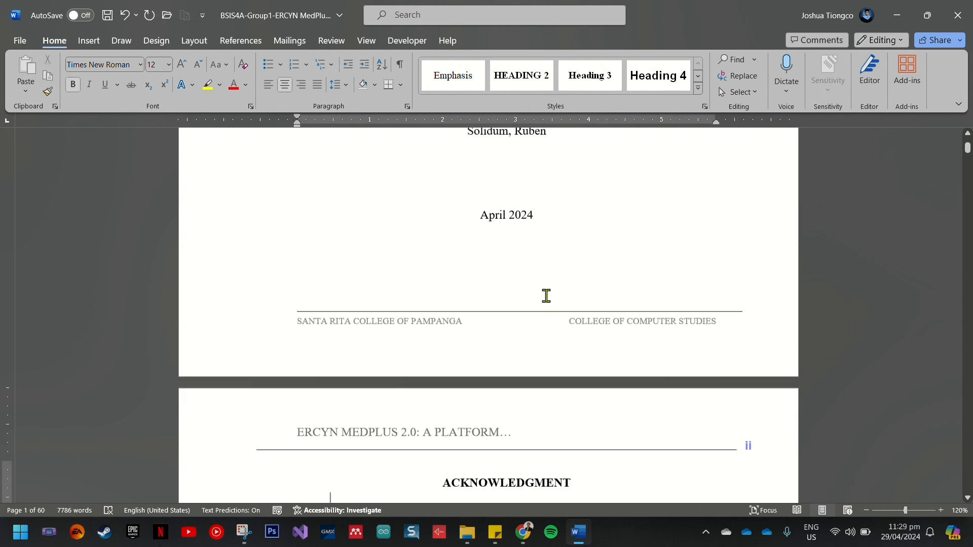
key(Down)
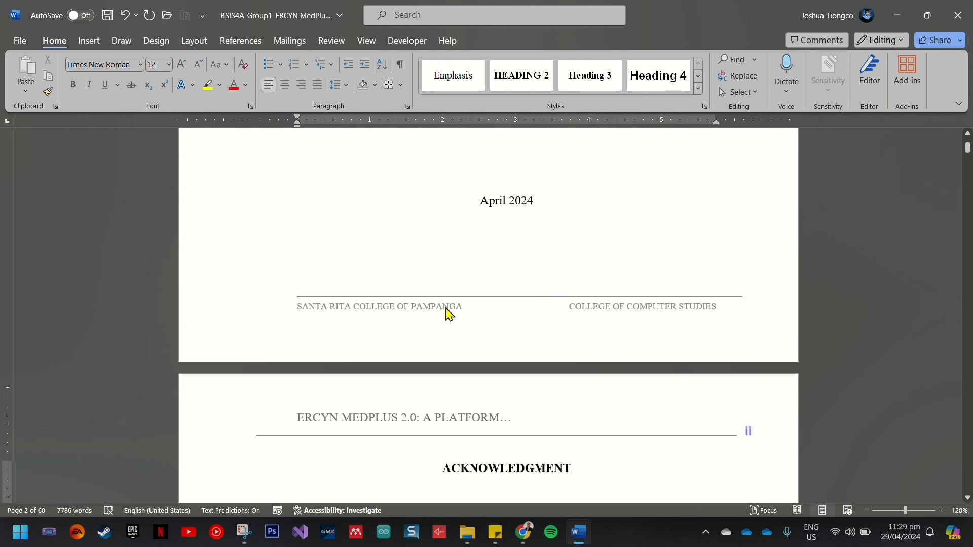
- Open the title page footer for editing, extend the right margin to about 6.1 inches, and set all footer text to size 12
double_click(447, 312)
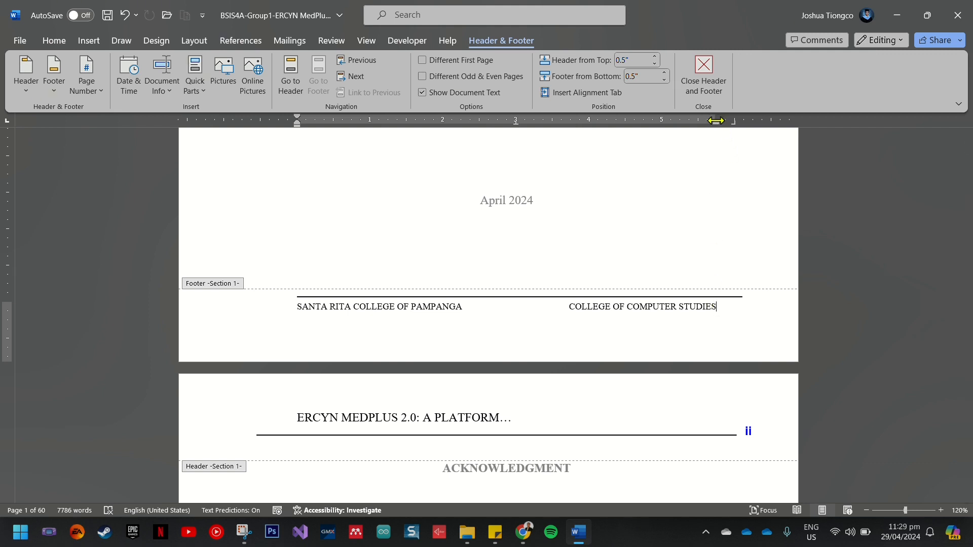
drag(716, 122, 745, 121)
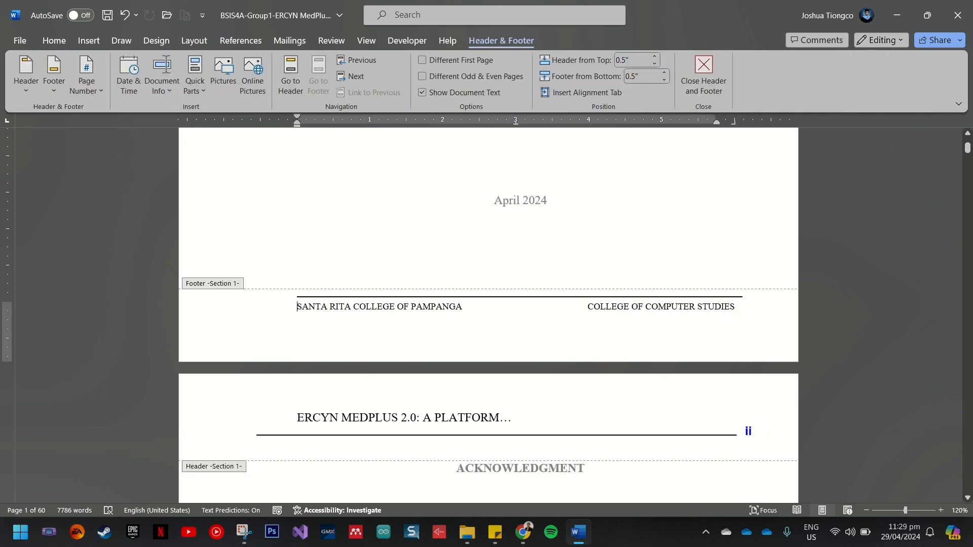
key(ctrl+a)
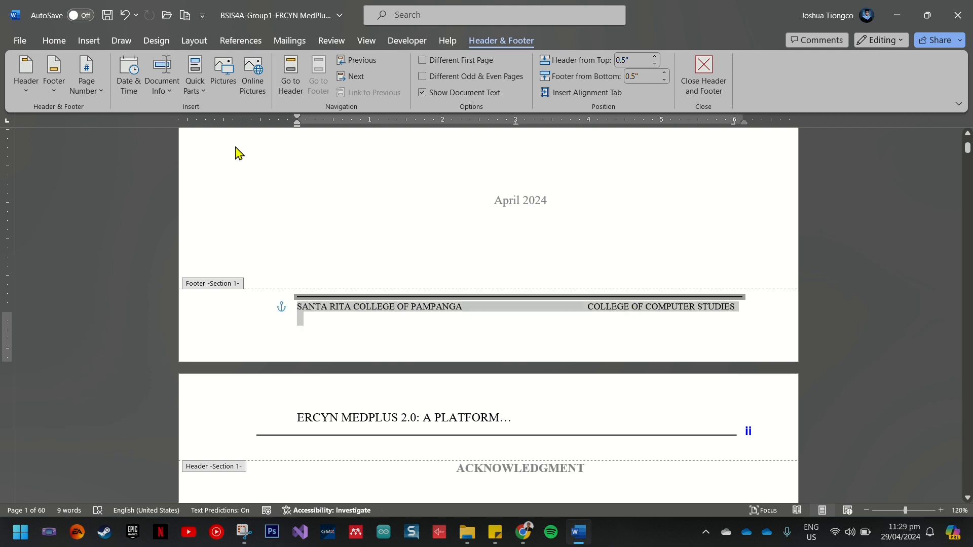
click(54, 42)
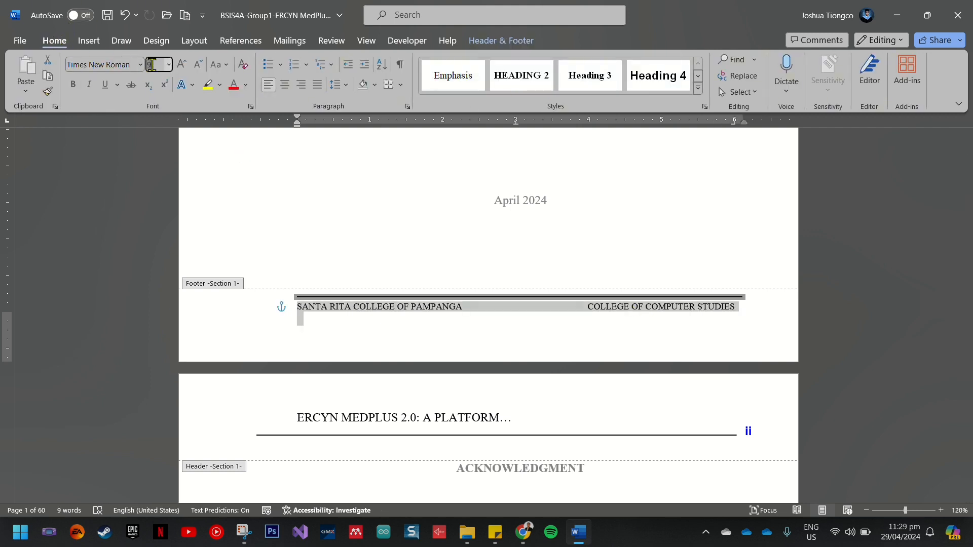
click(151, 65)
text(12)
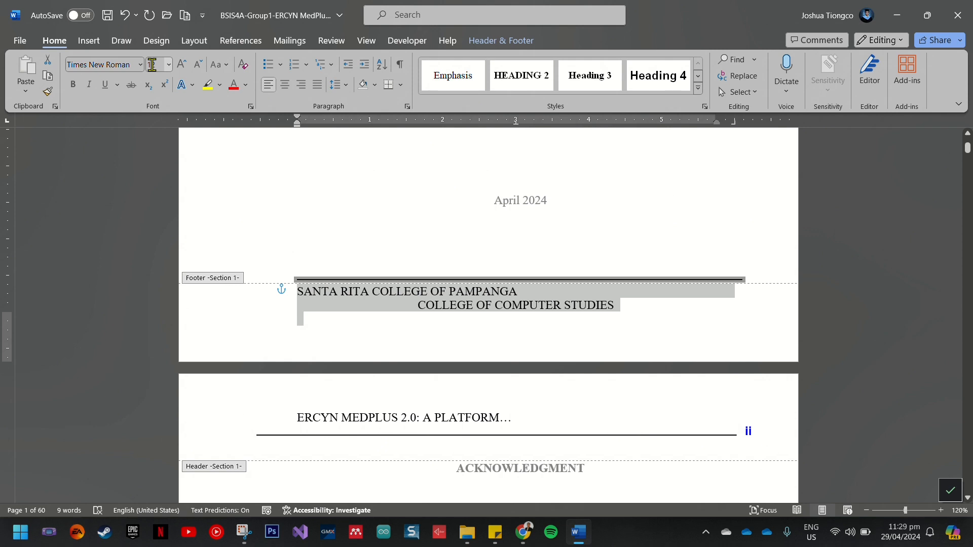
- Delete the extra spacing before COLLEGE OF COMPUTER STUDIES in the title page footer
click(421, 310)
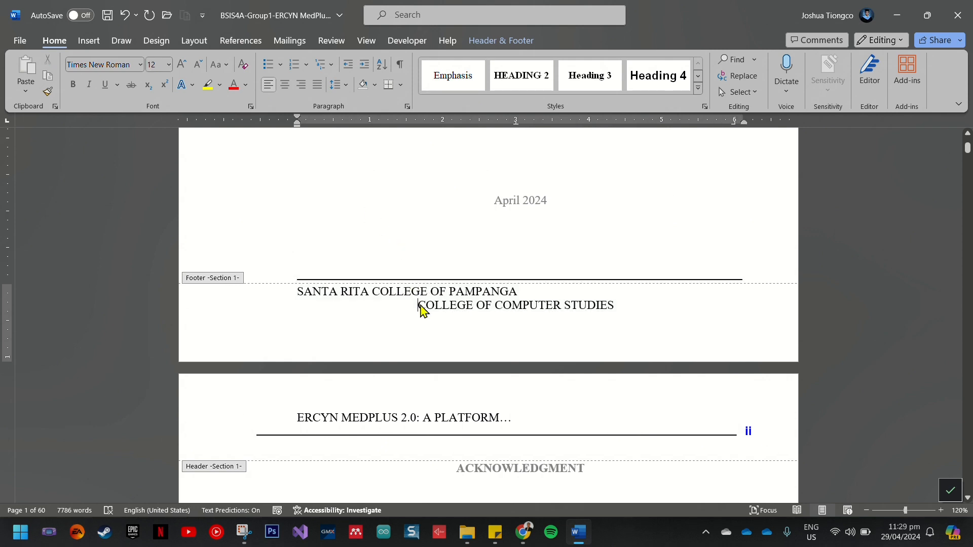
key(BackSpace)
scroll(633, 345, up, 10)
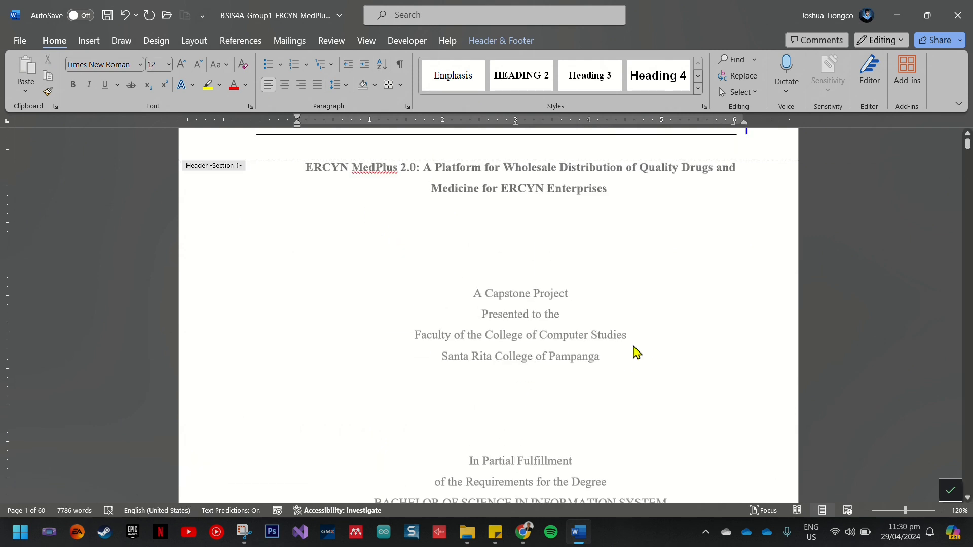